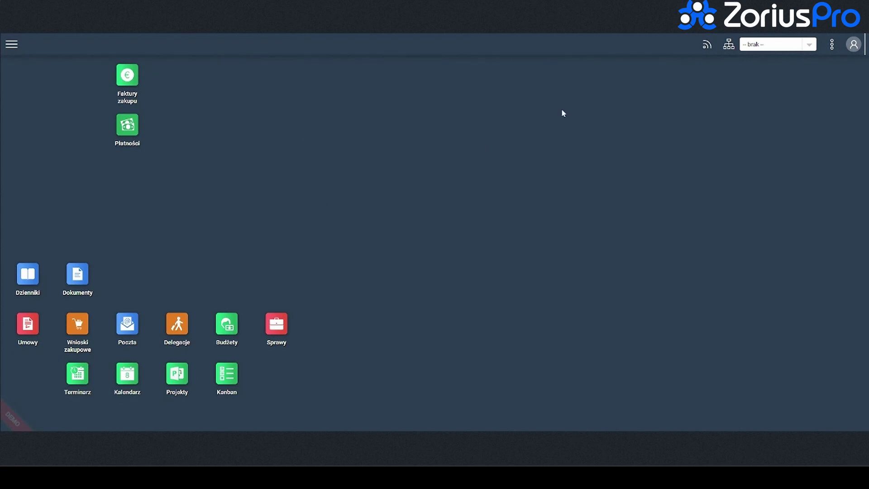
Step: Examine the full organizational structure with all of its units expanded, and close it
{"action": "left_click", "coordinate": [831, 53]}
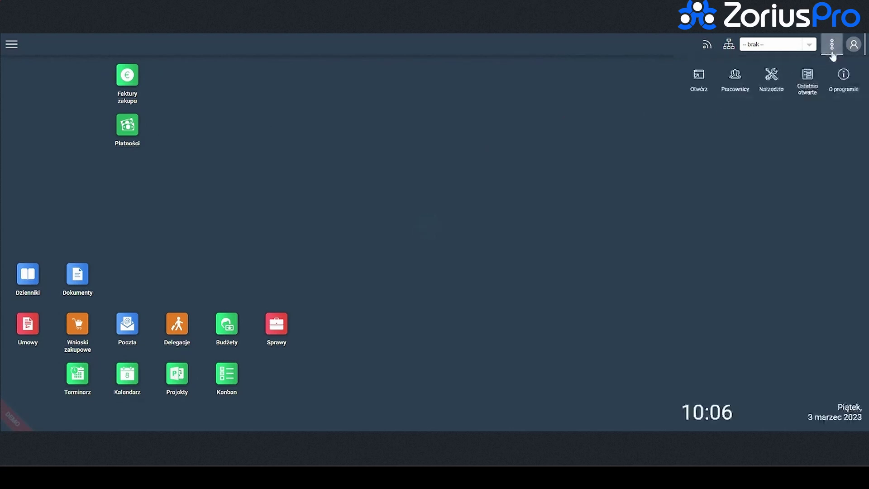
{"action": "left_click", "coordinate": [736, 90]}
{"action": "left_click", "coordinate": [702, 141]}
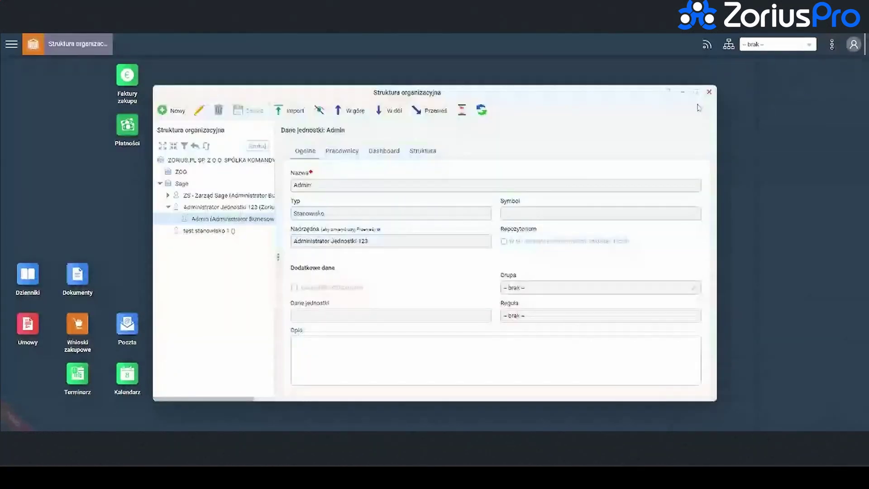
{"action": "left_click", "coordinate": [695, 92]}
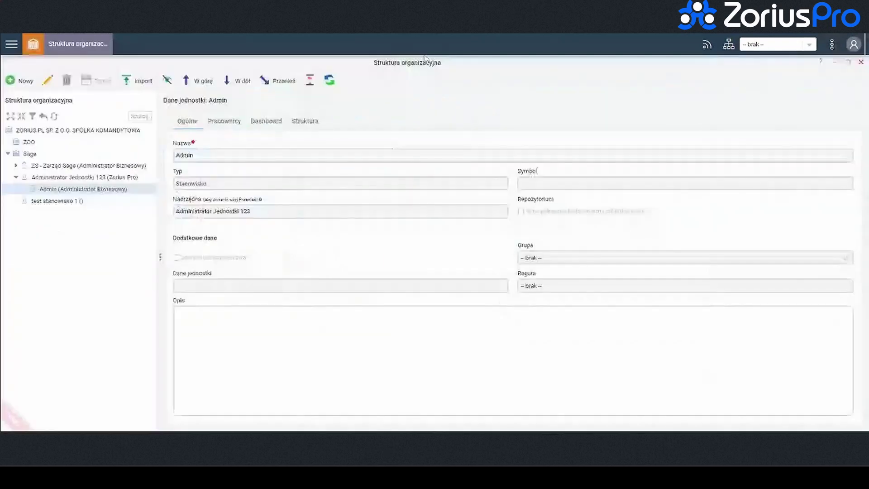
{"action": "left_click", "coordinate": [9, 117]}
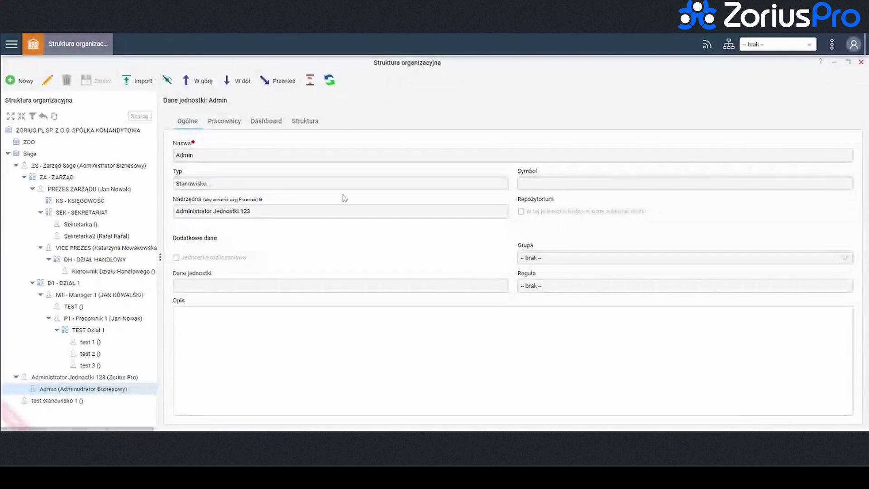
{"action": "left_click", "coordinate": [860, 63]}
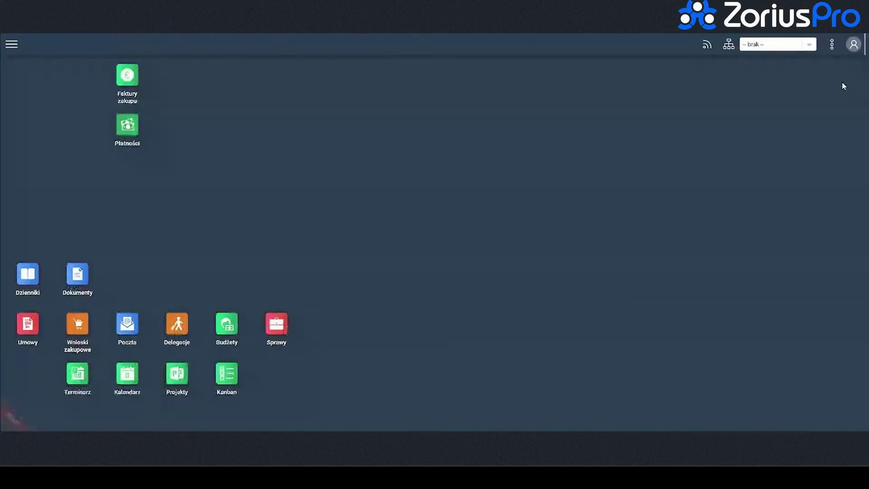
Step: Review the list of employee groups and their comments, and close it
{"action": "left_click", "coordinate": [831, 44]}
{"action": "left_click", "coordinate": [749, 86]}
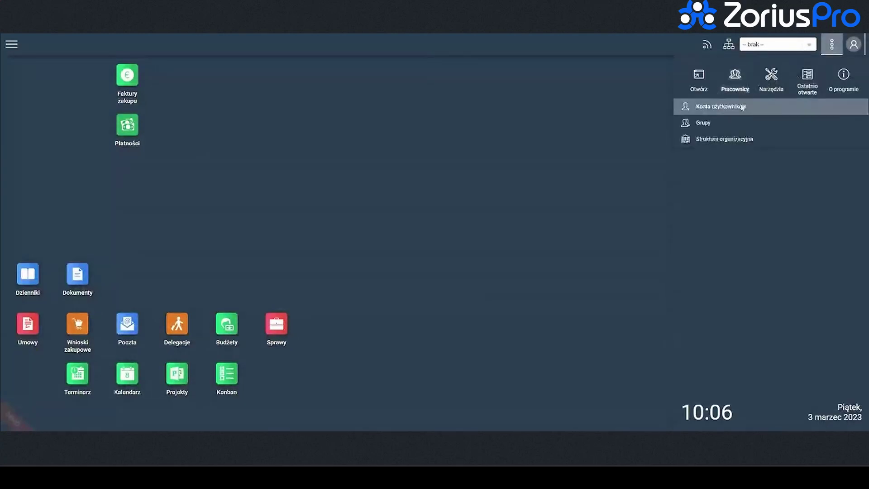
{"action": "left_click", "coordinate": [717, 128]}
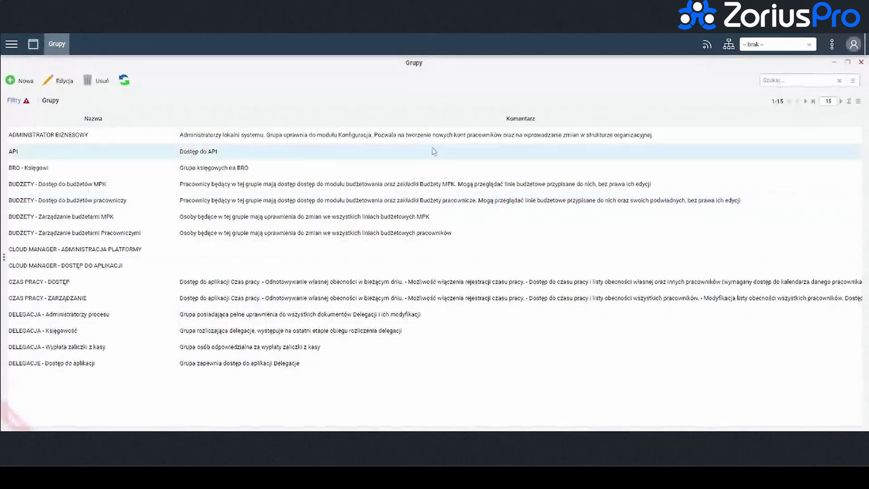
{"action": "left_click", "coordinate": [861, 62]}
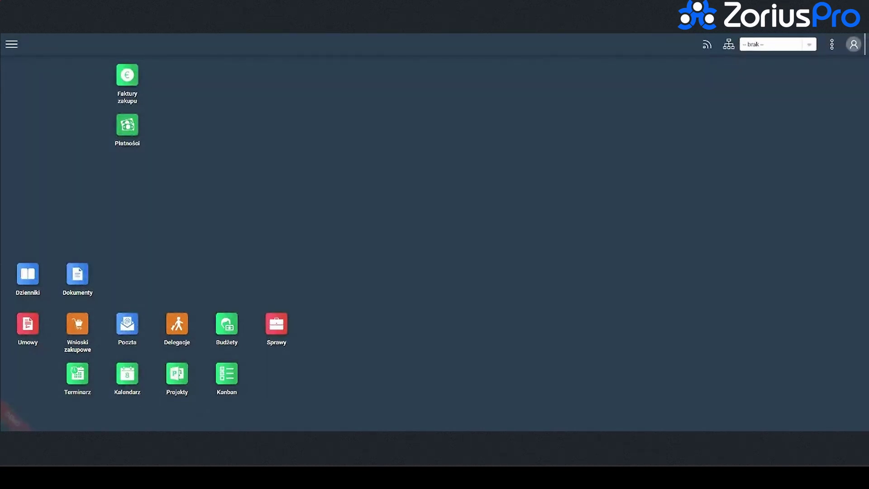
Step: Examine the process paths configured for purchase invoices in the application settings, and close the settings
{"action": "left_click", "coordinate": [13, 48]}
{"action": "scroll", "coordinate": [81, 323], "scroll_direction": "down", "scroll_amount": 2}
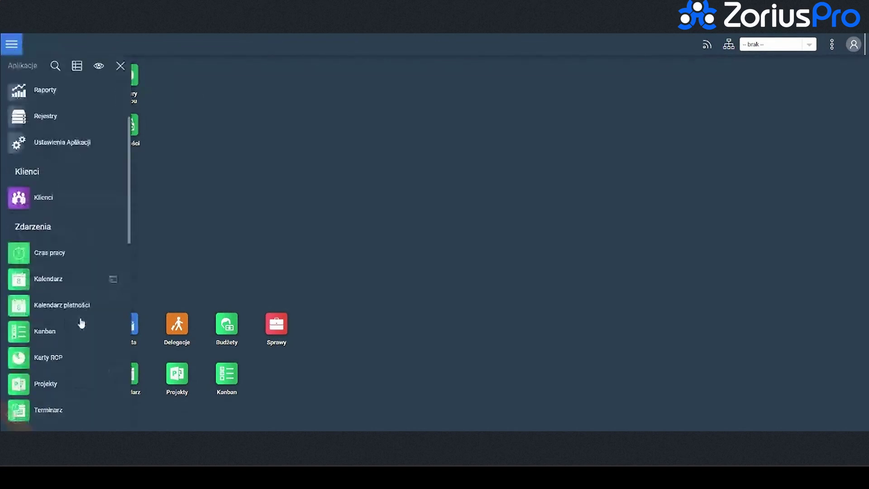
{"action": "scroll", "coordinate": [77, 272], "scroll_direction": "up", "scroll_amount": 2}
{"action": "left_click", "coordinate": [73, 228]}
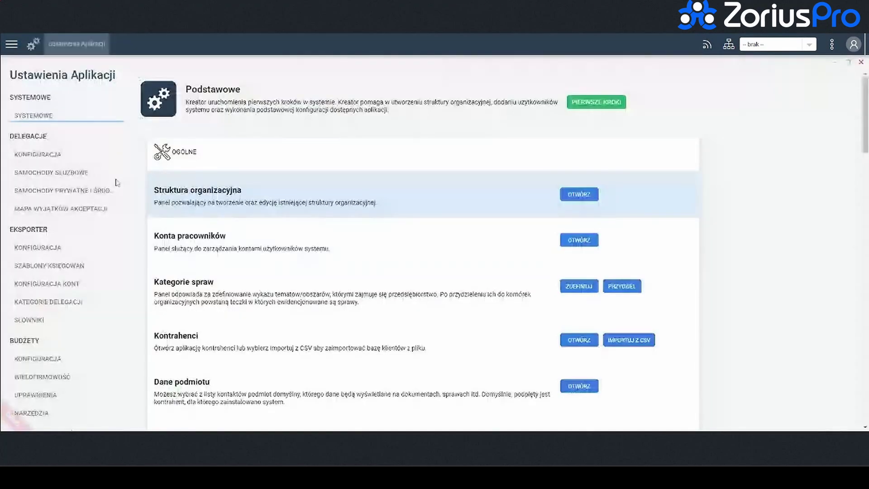
{"action": "scroll", "coordinate": [41, 311], "scroll_direction": "down", "scroll_amount": 6}
{"action": "scroll", "coordinate": [41, 311], "scroll_direction": "down", "scroll_amount": 6}
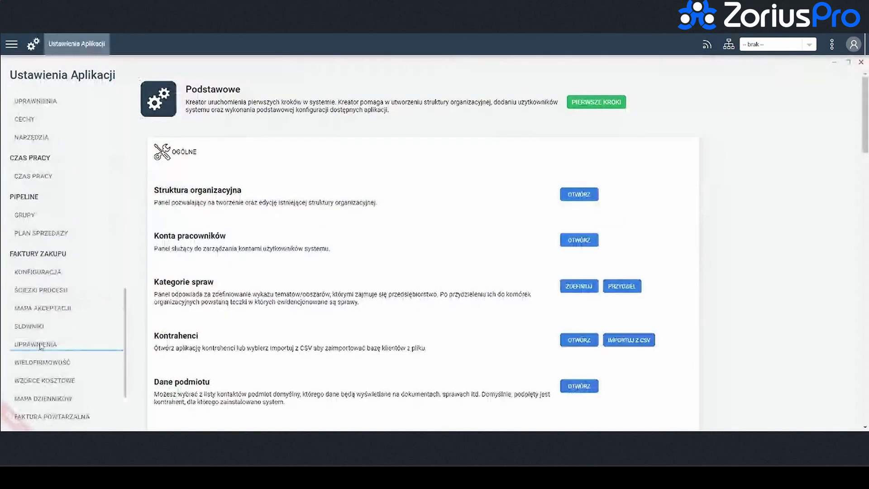
{"action": "left_click", "coordinate": [52, 292]}
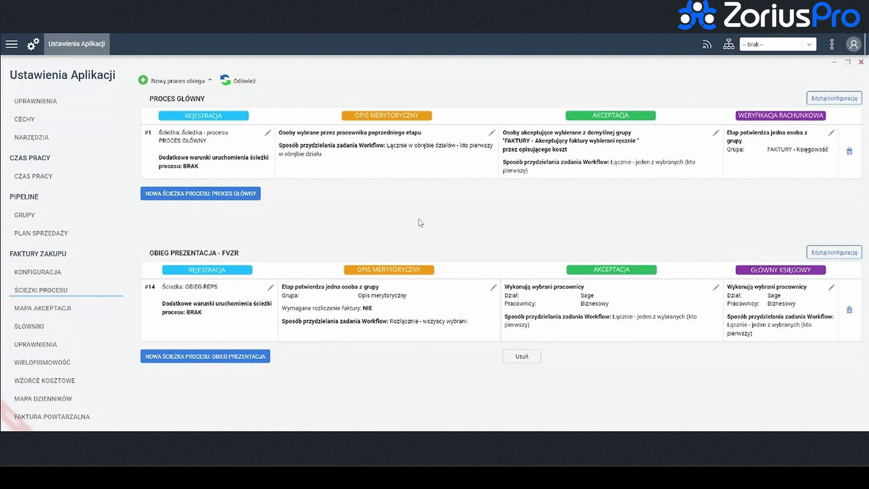
{"action": "left_click", "coordinate": [862, 65]}
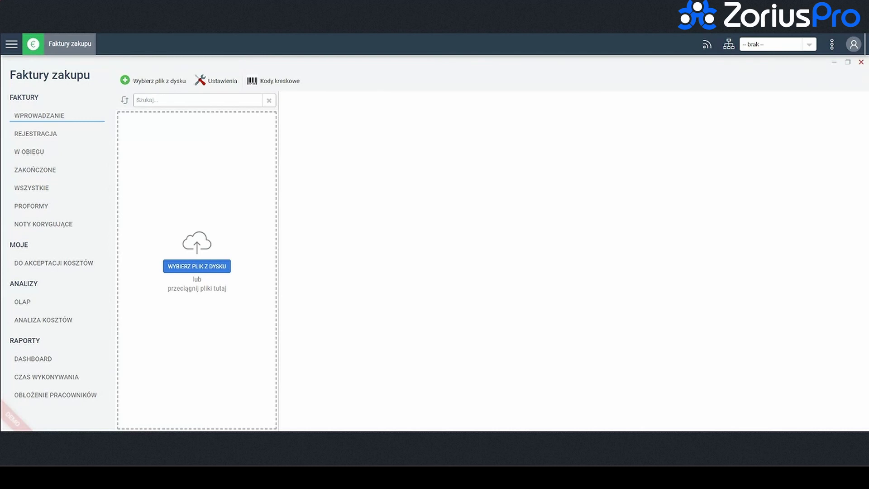
Step: Load the invoice file 1_Dokument Vat - TEST 2_1.pdf from disk and set its seller to ZORIUS.PL SP. Z O.O
{"action": "left_click", "coordinate": [167, 88]}
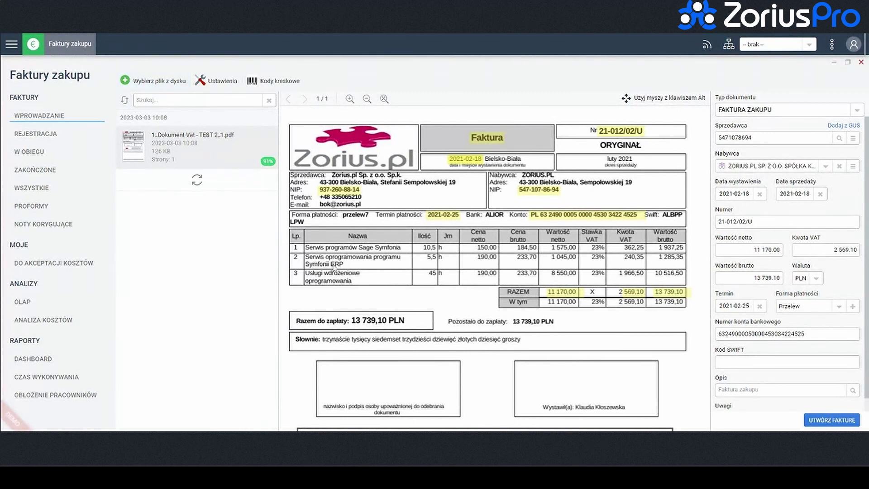
{"action": "left_click_drag", "start_coordinate": [298, 266], "coordinate": [346, 264]}
{"action": "double_click", "coordinate": [733, 137]}
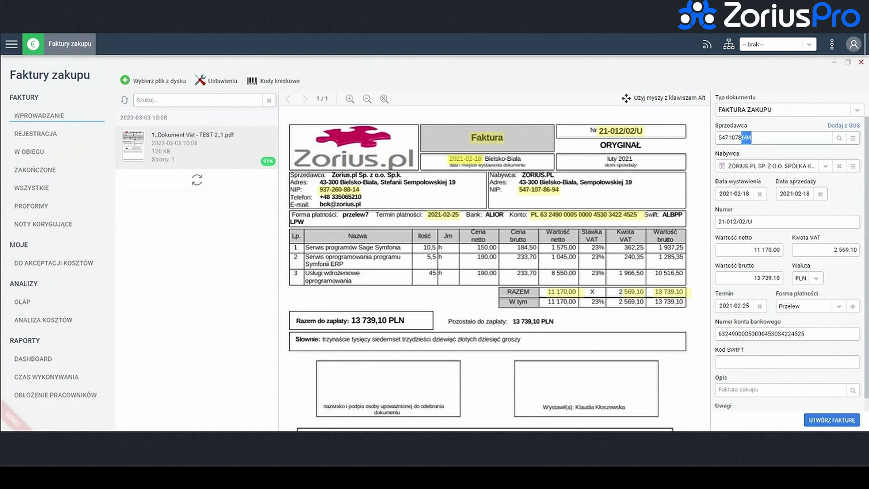
{"action": "type", "text": "zoris"}
{"action": "key", "text": "BackSpace"}
{"action": "key", "text": "BackSpace"}
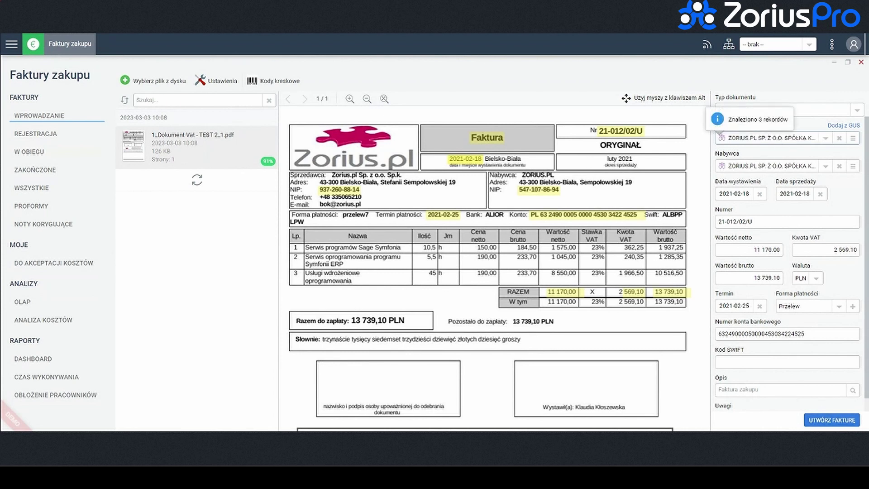
Step: Append several letters r to the invoice number and create the purchase invoice
{"action": "left_click", "coordinate": [752, 221]}
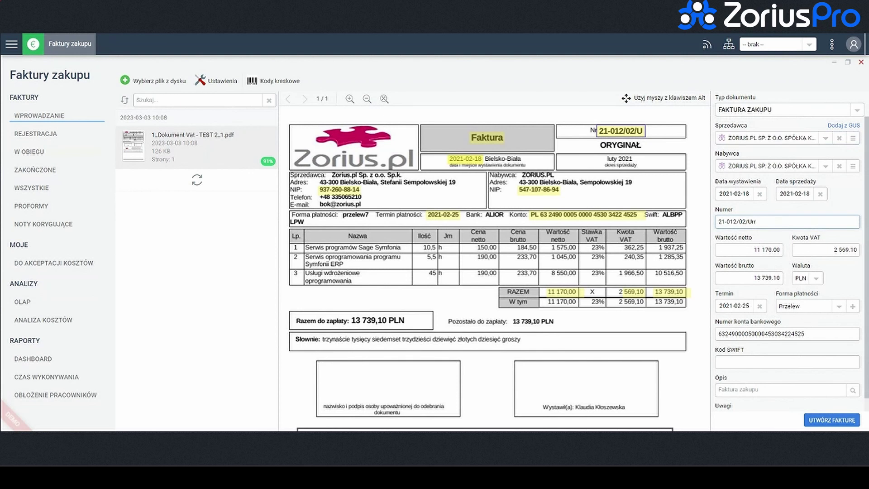
{"action": "left_click", "coordinate": [837, 419]}
{"action": "type", "text": "rr"}
{"action": "left_click", "coordinate": [836, 419]}
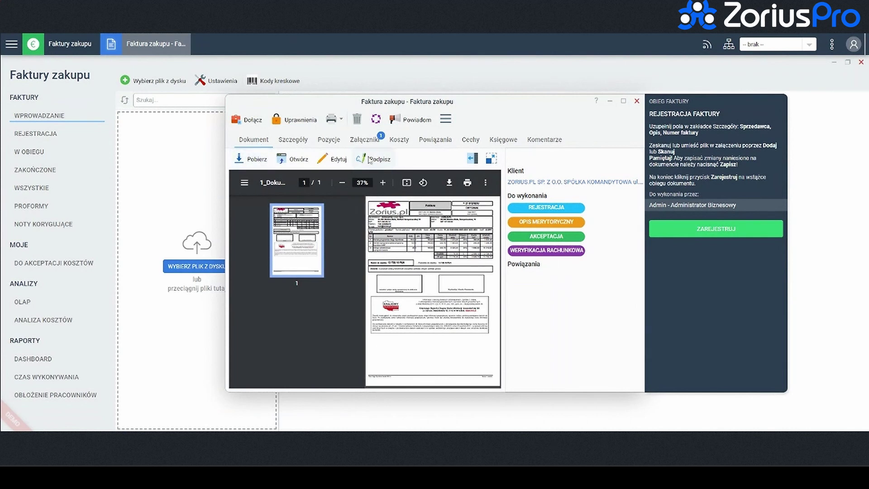
Step: Review the new invoice's attachments, details, linked records and accounting data, and return to the document preview
{"action": "left_click", "coordinate": [362, 140]}
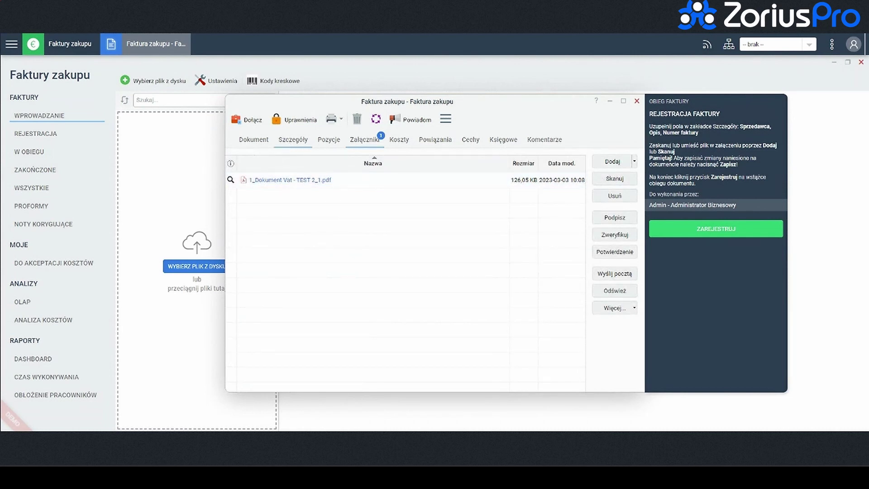
{"action": "left_click", "coordinate": [292, 140]}
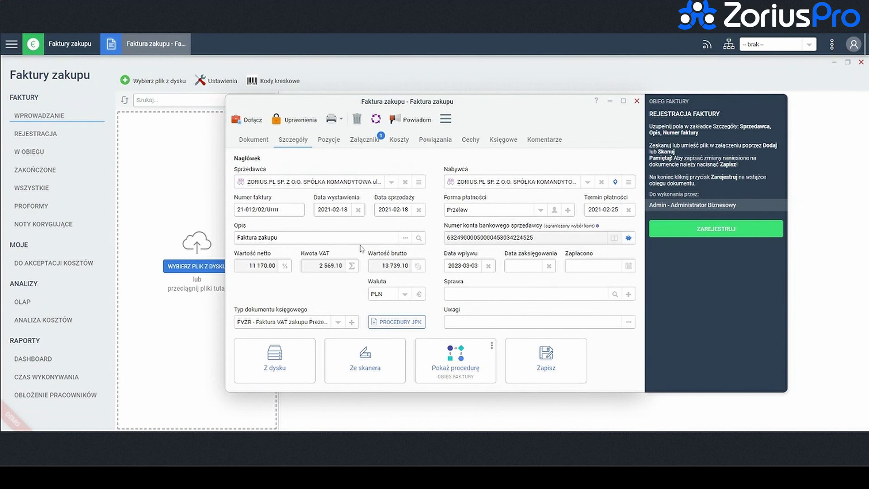
{"action": "left_click", "coordinate": [435, 143]}
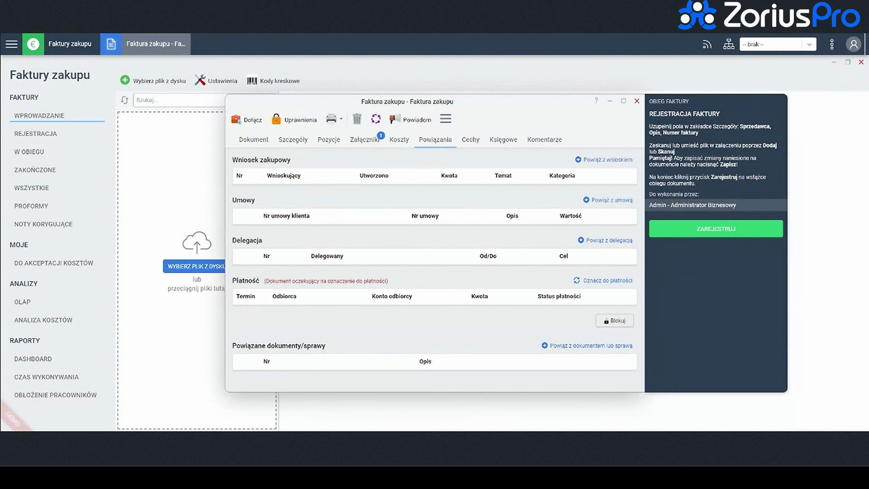
{"action": "left_click", "coordinate": [501, 142]}
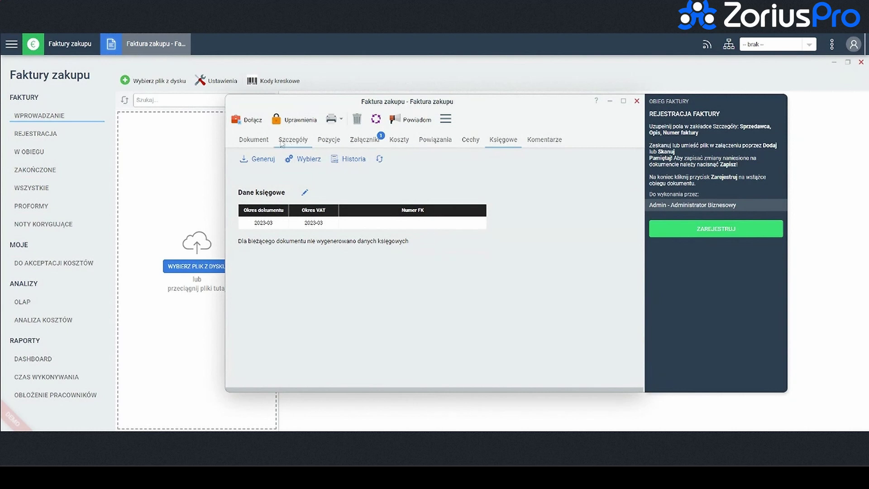
{"action": "left_click", "coordinate": [253, 139]}
Step: Register the purchase invoice and reopen it from the list of invoices in circulation
{"action": "left_click", "coordinate": [701, 235]}
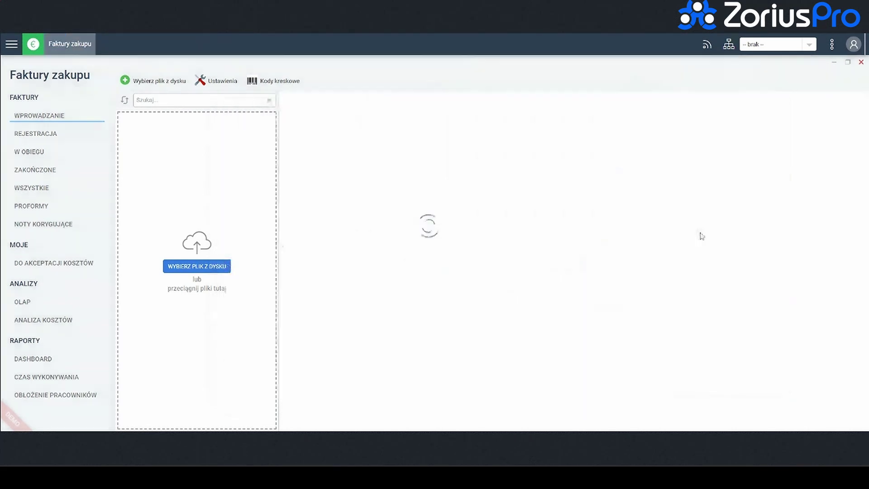
{"action": "left_click", "coordinate": [29, 151]}
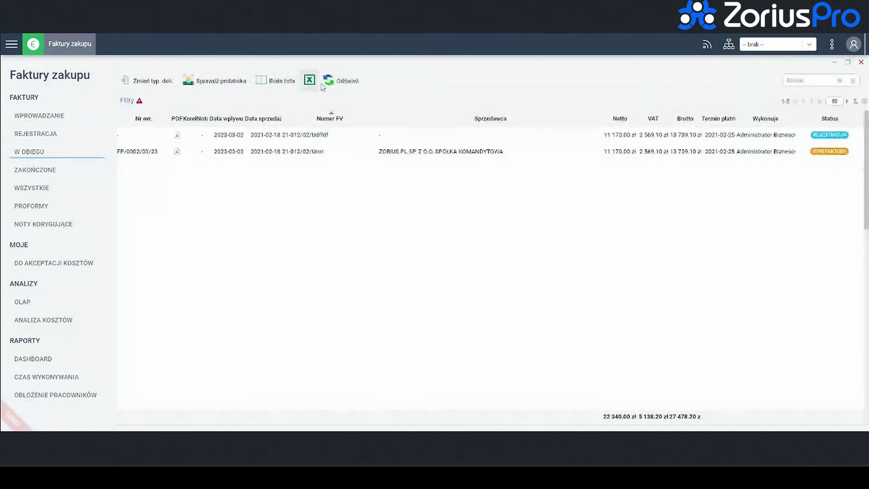
{"action": "left_click", "coordinate": [326, 155]}
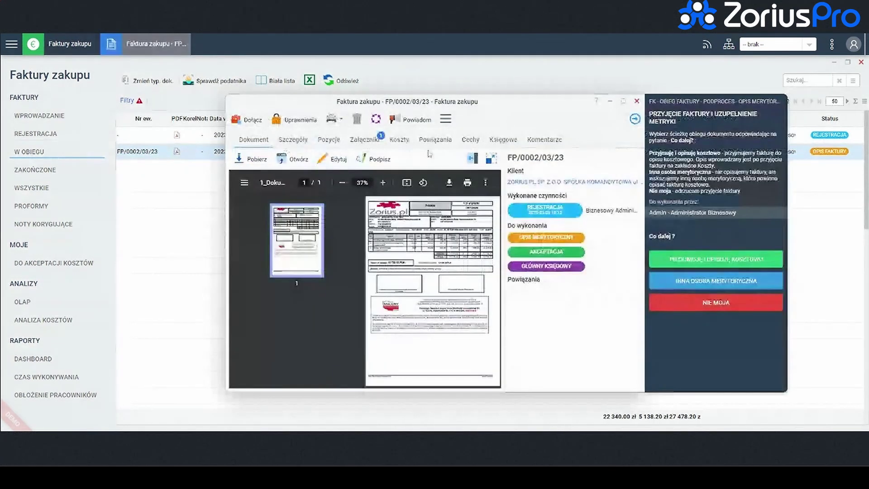
Step: Add a cost line to the invoice with fiscal year 2023, cost centre 500 Koszty działalności podstawowej, cost type 400-1 KUP and Wymiar 3 as Wymiar B
{"action": "left_click", "coordinate": [411, 146]}
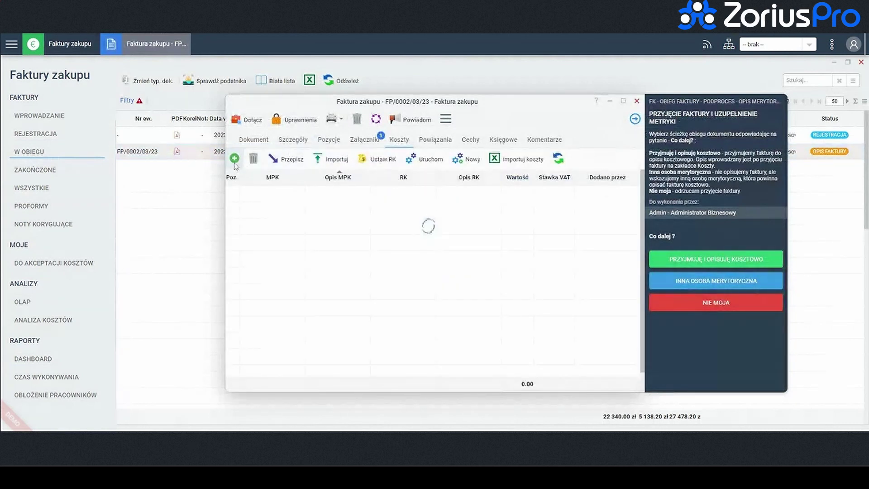
{"action": "left_click", "coordinate": [234, 159]}
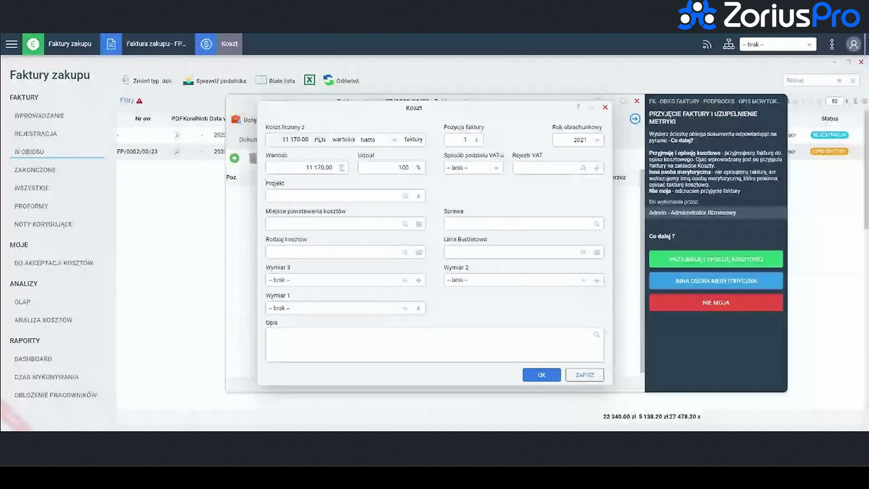
{"action": "left_click", "coordinate": [536, 381]}
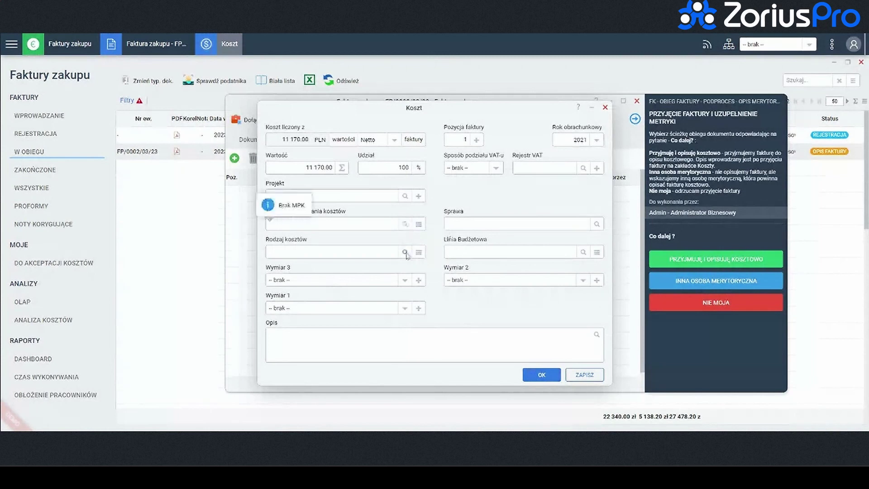
{"action": "left_click", "coordinate": [596, 140]}
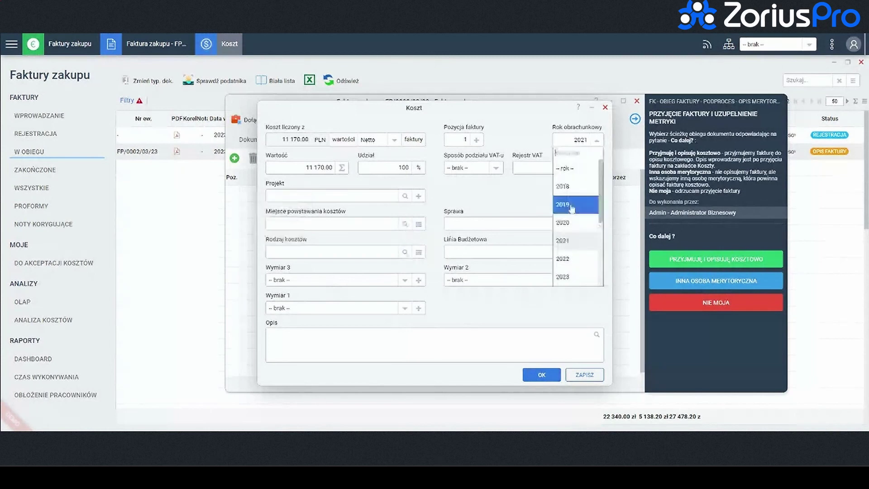
{"action": "left_click", "coordinate": [562, 276]}
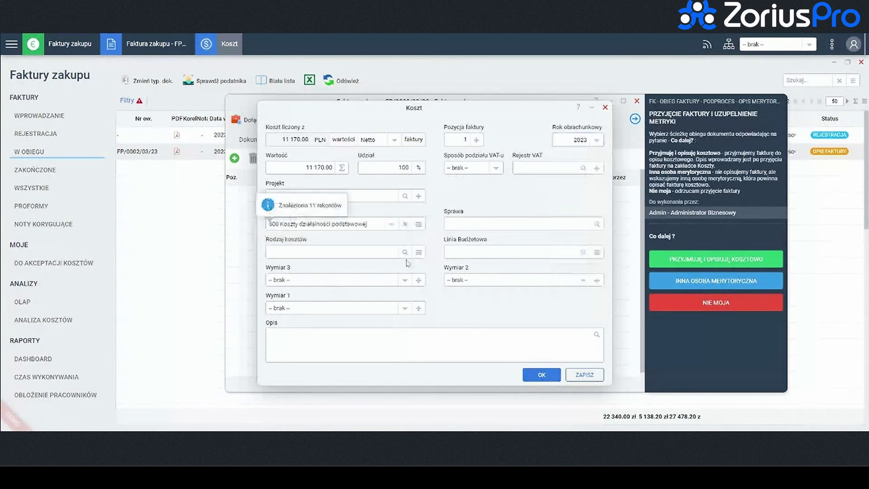
{"action": "left_click", "coordinate": [387, 280]}
{"action": "left_click", "coordinate": [343, 313]}
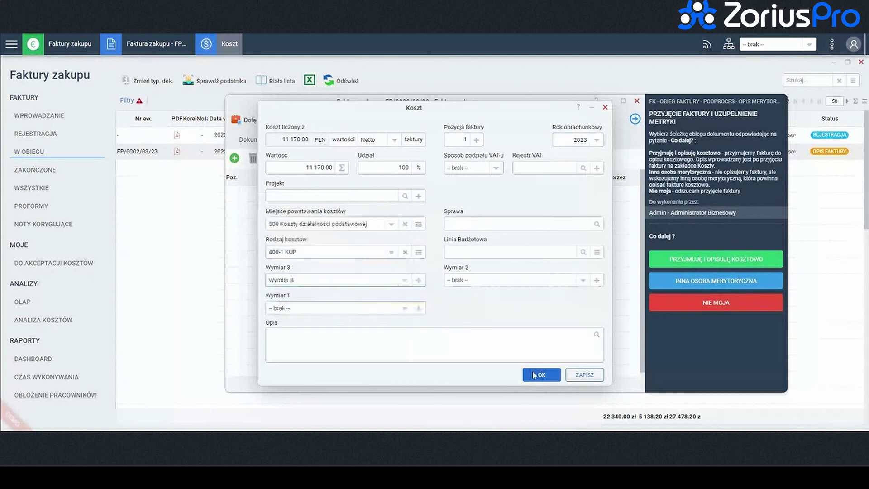
{"action": "left_click", "coordinate": [539, 375]}
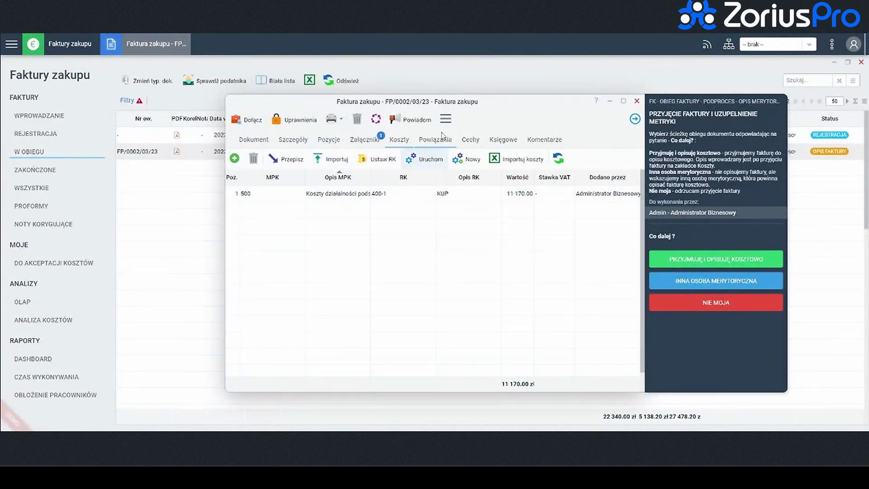
Step: Accept the invoice for cost description and confirm that it is described correctly to pass it on for approval
{"action": "left_click", "coordinate": [446, 119]}
{"action": "left_click", "coordinate": [382, 300]}
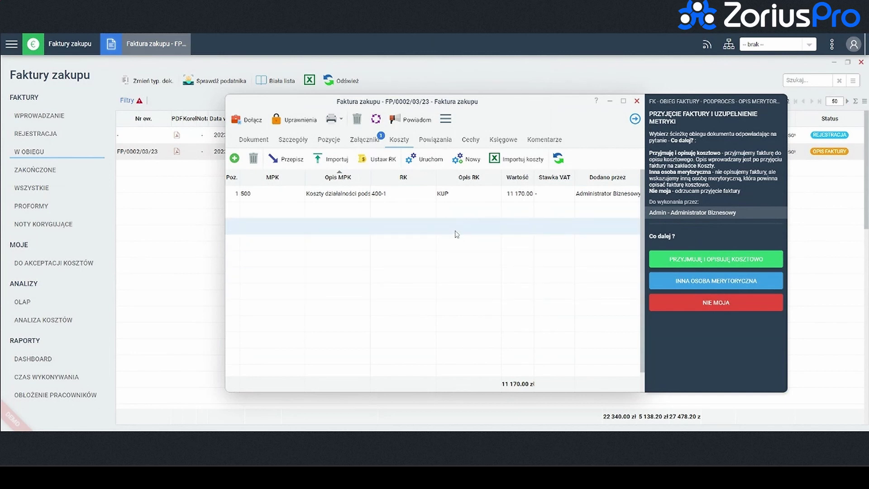
{"action": "left_click", "coordinate": [710, 256]}
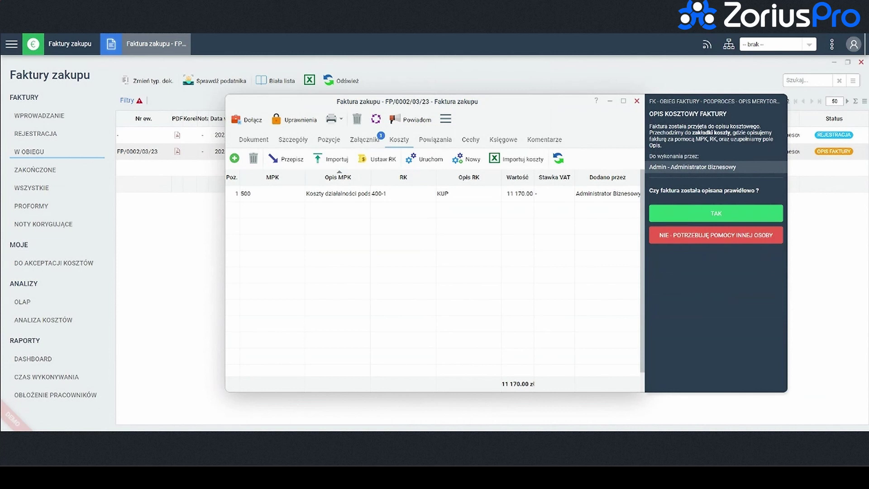
{"action": "left_click", "coordinate": [736, 220]}
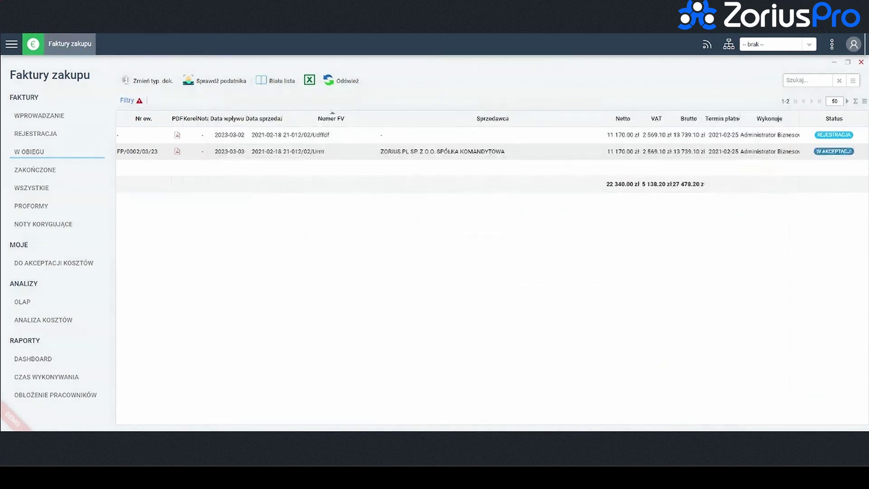
Step: Open the invoice in circulation that awaits approval, accept it, and check its details and cost line
{"action": "double_click", "coordinate": [426, 156]}
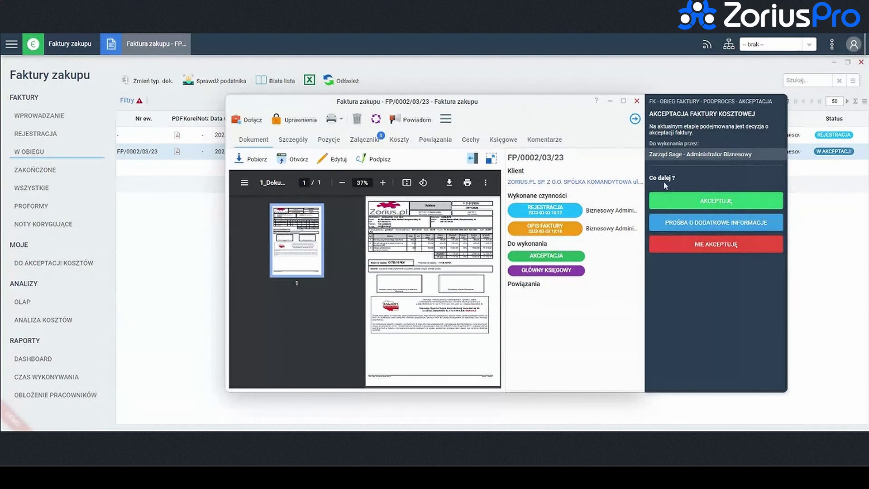
{"action": "left_click", "coordinate": [702, 199]}
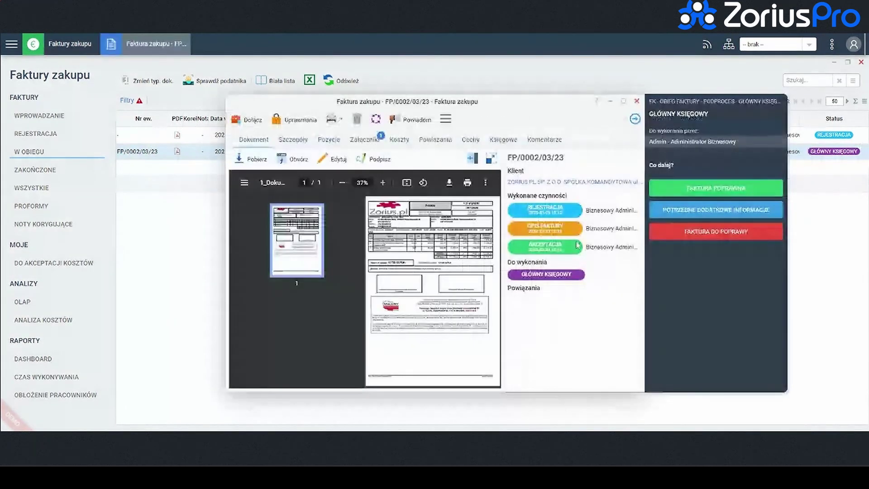
{"action": "left_click", "coordinate": [291, 141]}
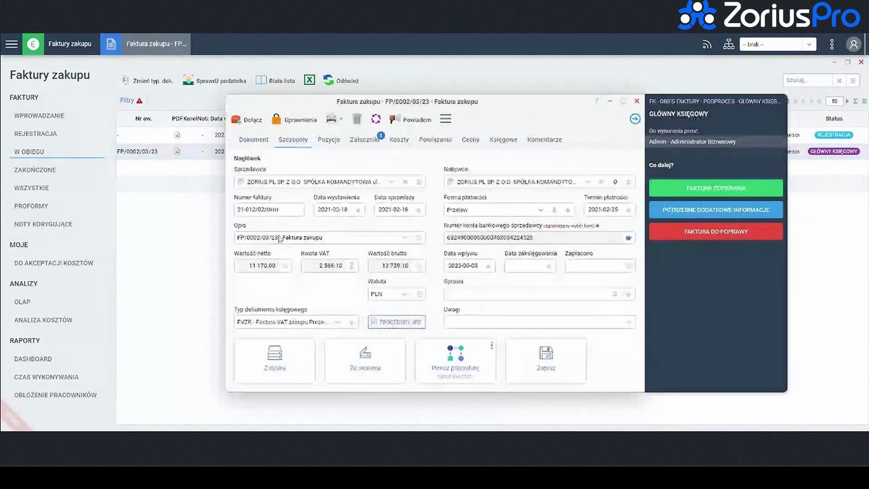
{"action": "left_click", "coordinate": [398, 141]}
{"action": "double_click", "coordinate": [335, 195]}
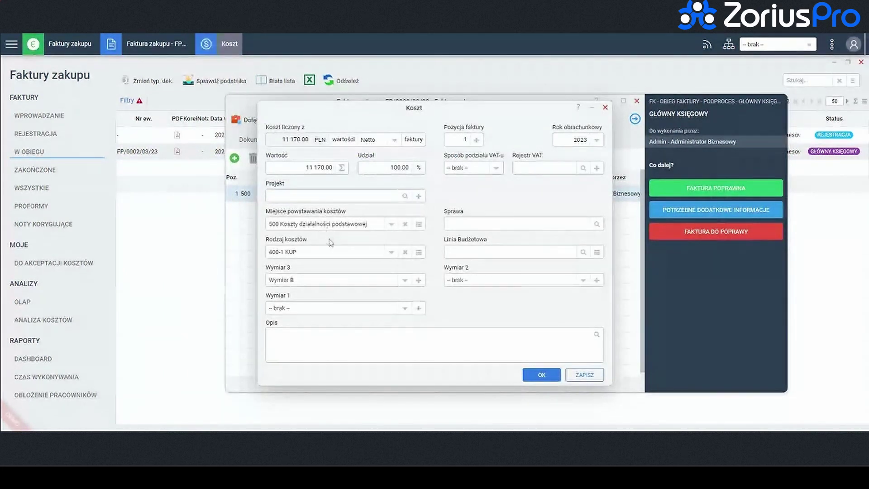
{"action": "left_click", "coordinate": [604, 109]}
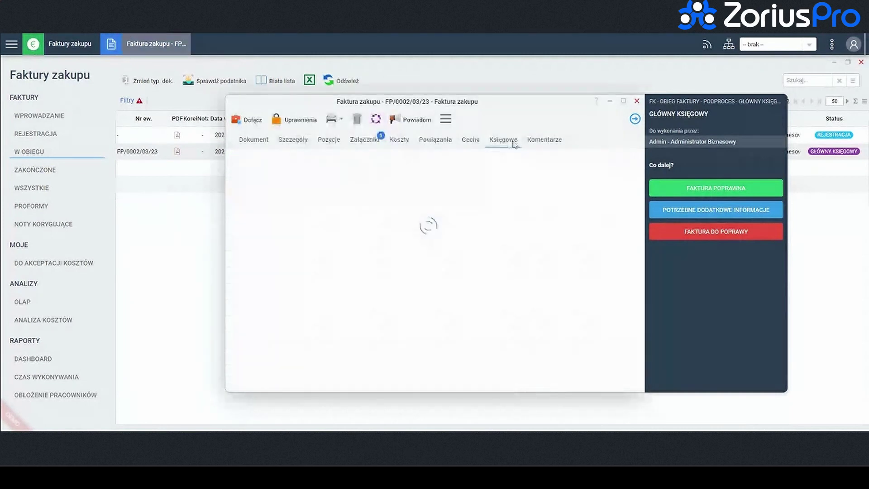
Step: Generate the invoice's accounting data, selecting the template 4 i 5 według 5
{"action": "left_click", "coordinate": [271, 160]}
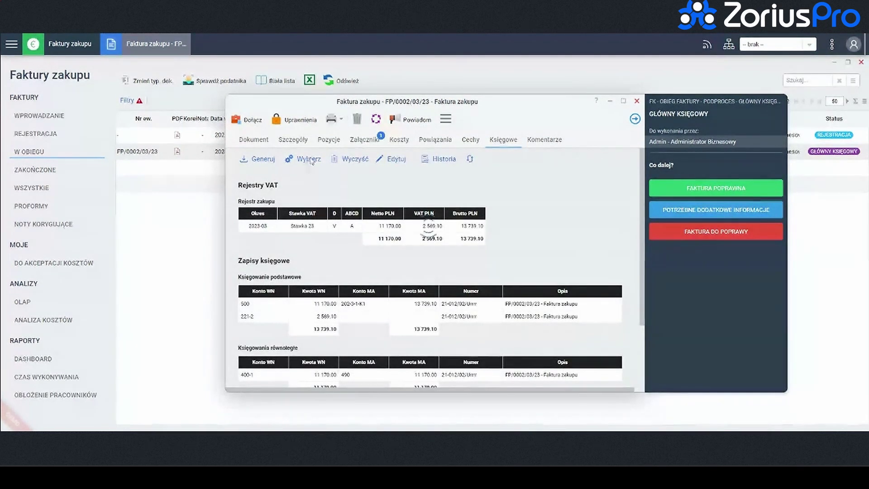
{"action": "left_click", "coordinate": [257, 159]}
{"action": "left_click", "coordinate": [433, 235]}
{"action": "left_click", "coordinate": [407, 278]}
{"action": "left_click", "coordinate": [455, 297]}
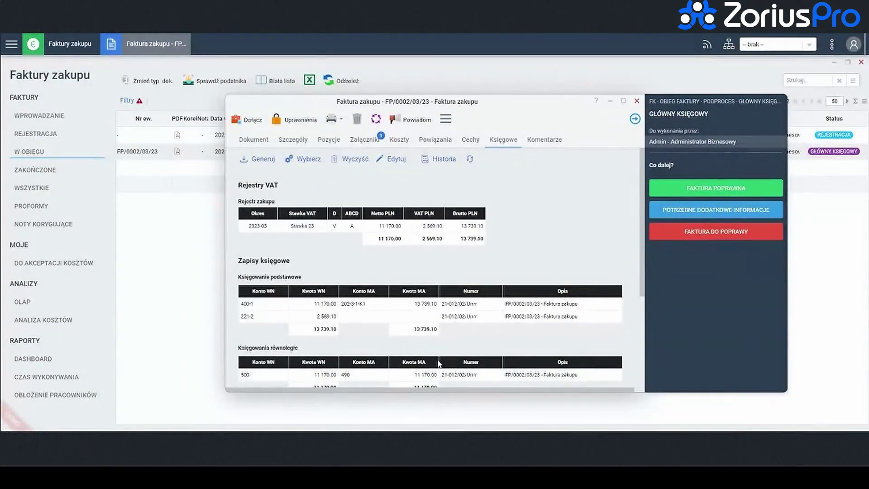
Step: Check the generated VAT register, bookings and dimensions, and confirm the invoice as correct at the chief accountant stage
{"action": "scroll", "coordinate": [438, 363], "scroll_direction": "down", "scroll_amount": 3}
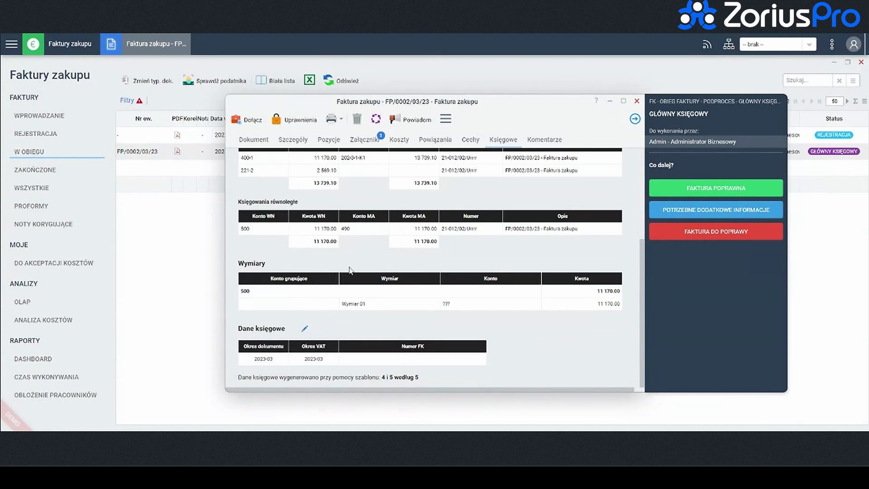
{"action": "scroll", "coordinate": [352, 269], "scroll_direction": "up", "scroll_amount": 2}
{"action": "scroll", "coordinate": [359, 266], "scroll_direction": "up", "scroll_amount": 1}
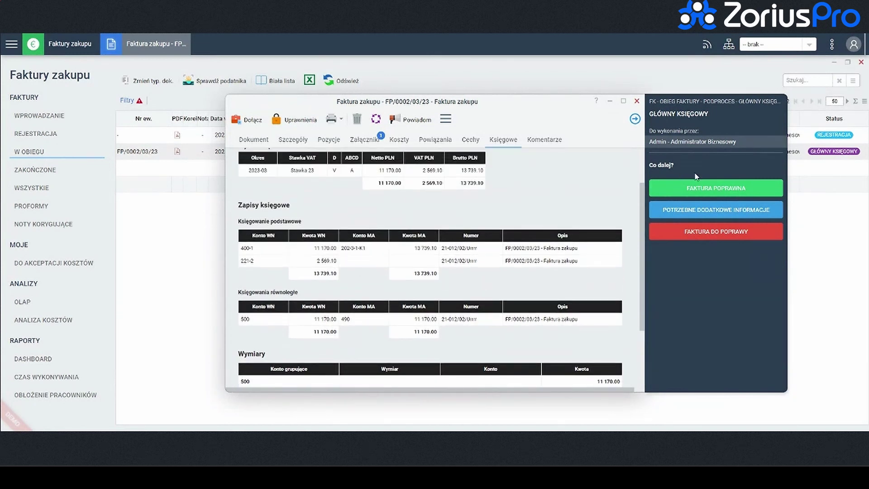
{"action": "left_click", "coordinate": [716, 188]}
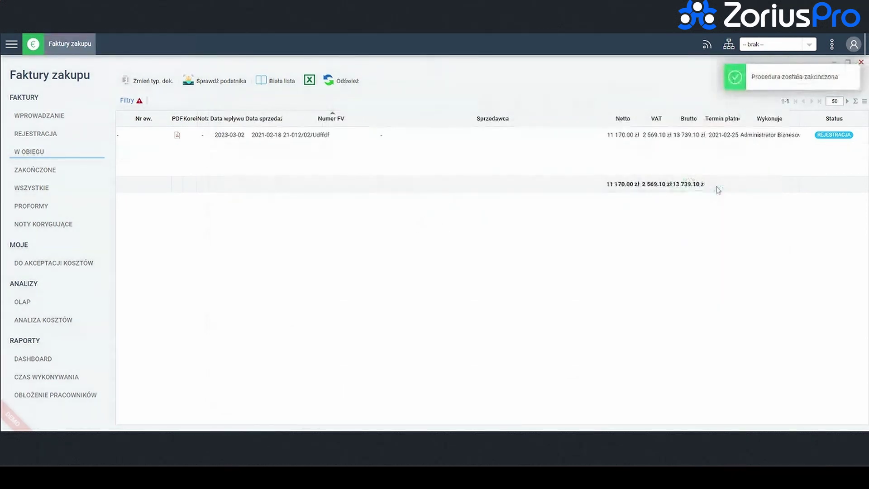
Step: Review the completed invoice's document, details and cost line from the list of completed invoices
{"action": "left_click", "coordinate": [68, 171]}
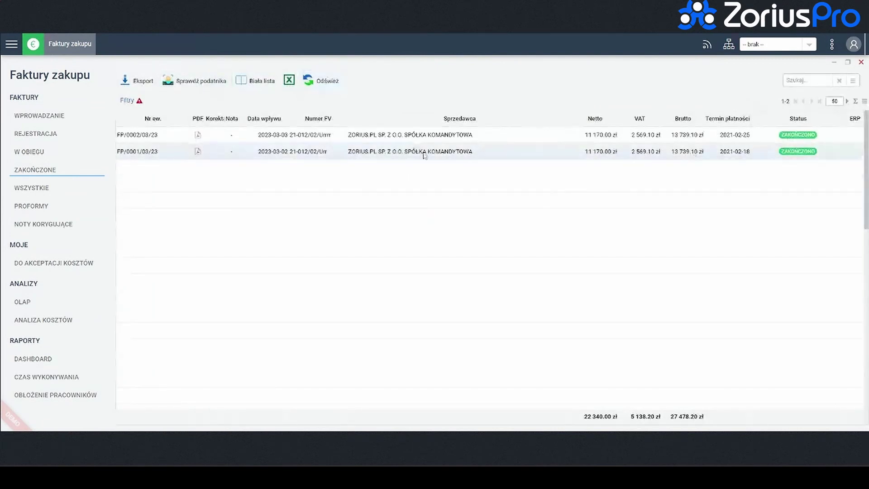
{"action": "double_click", "coordinate": [328, 141]}
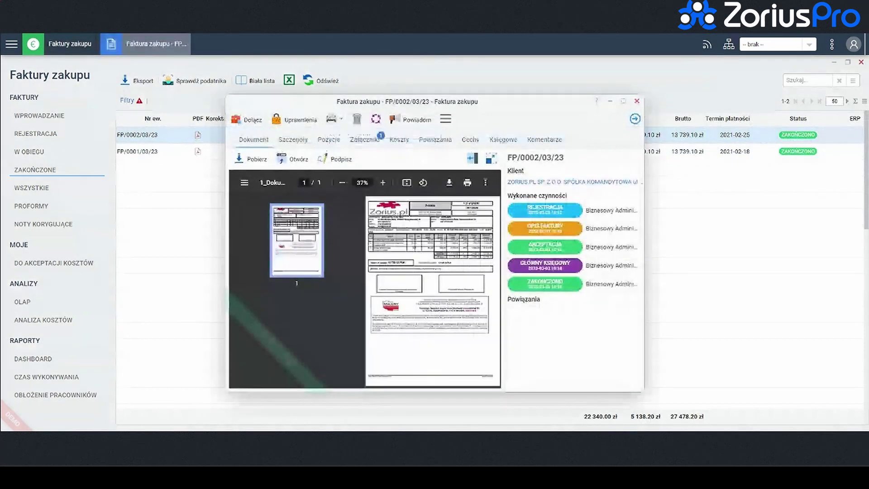
{"action": "left_click", "coordinate": [302, 144]}
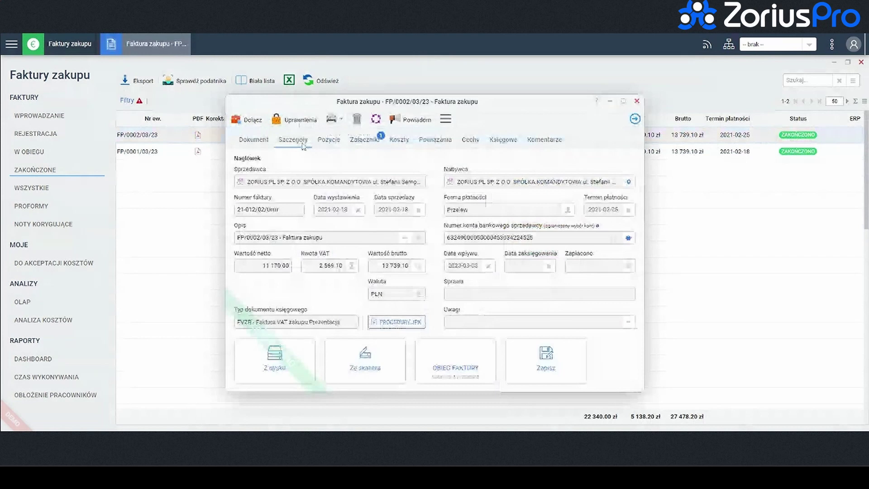
{"action": "left_click", "coordinate": [401, 141]}
{"action": "double_click", "coordinate": [351, 199]}
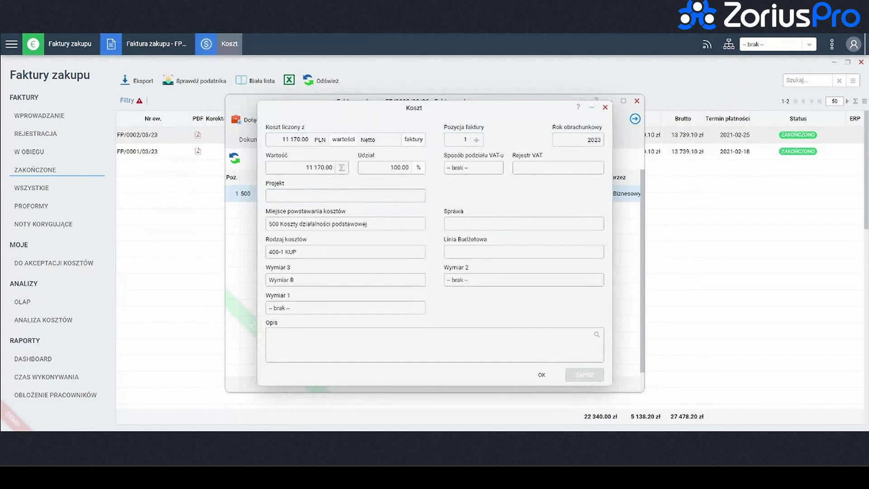
{"action": "left_click", "coordinate": [605, 107]}
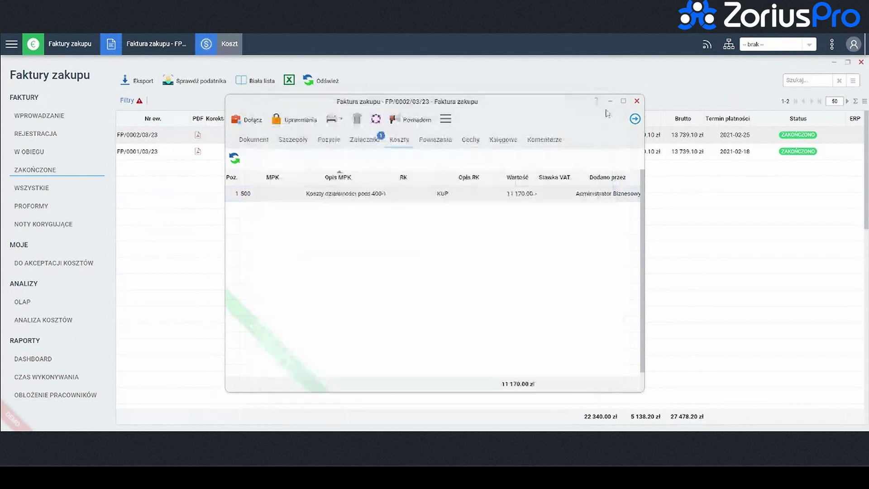
{"action": "left_click", "coordinate": [636, 102]}
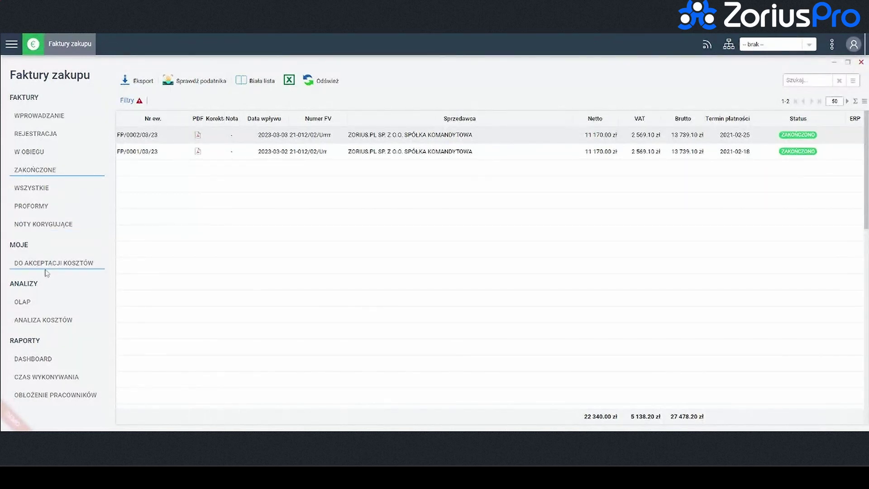
Step: Add the Wymiar_ field to the row fields of the OLAP financial analysis pivot table
{"action": "left_click", "coordinate": [31, 312]}
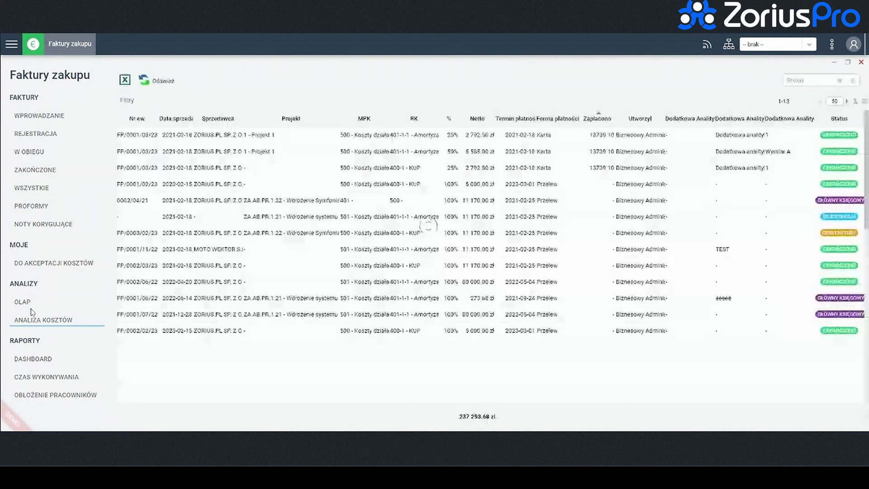
{"action": "left_click", "coordinate": [31, 309]}
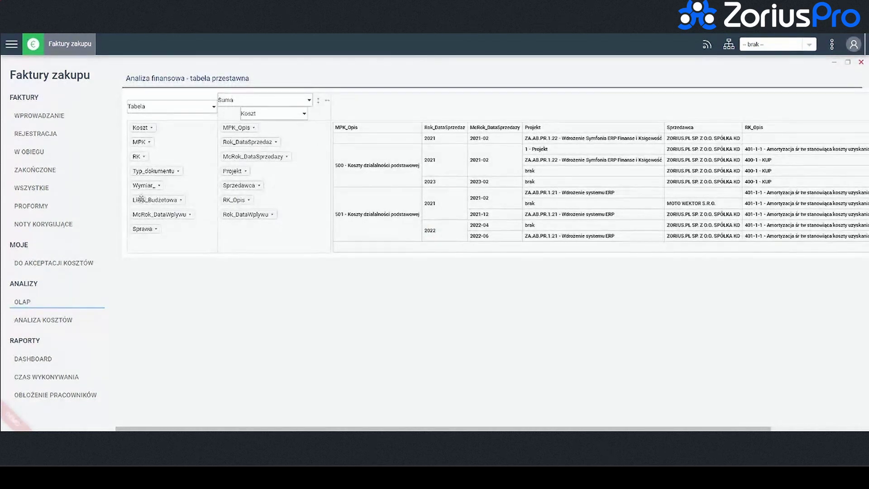
{"action": "left_click_drag", "start_coordinate": [138, 185], "coordinate": [250, 241]}
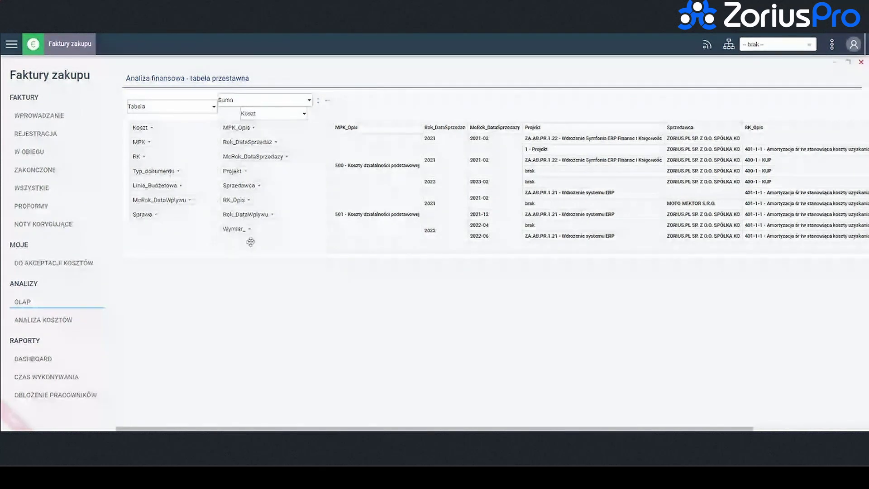
Step: Examine the cost analysis, employee workload, execution time and dashboard reports, and close the purchase invoices module
{"action": "left_click", "coordinate": [65, 320]}
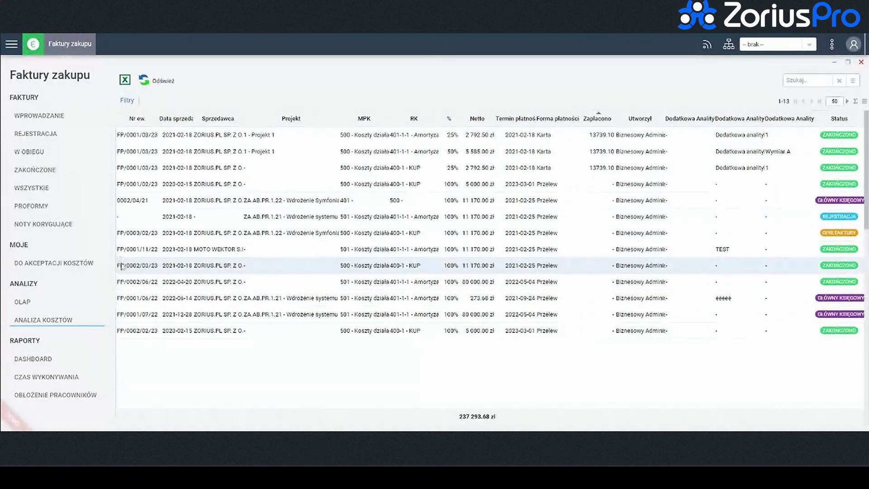
{"action": "left_click", "coordinate": [64, 396]}
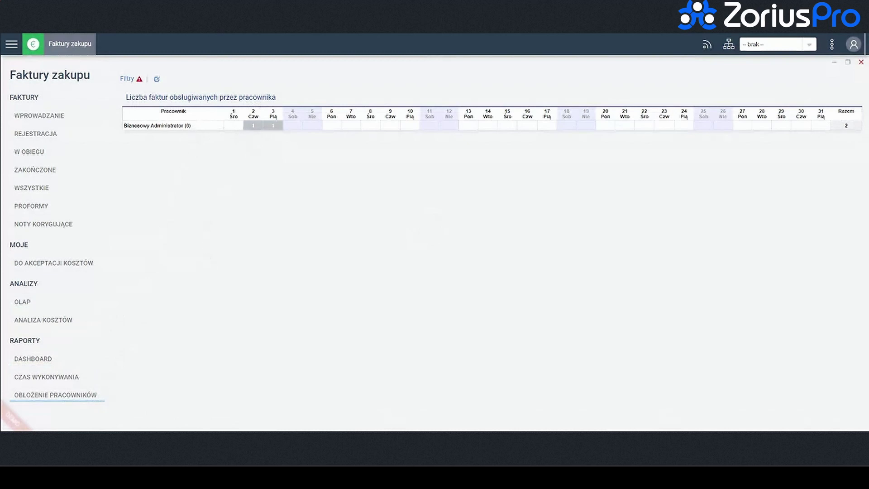
{"action": "left_click", "coordinate": [79, 384]}
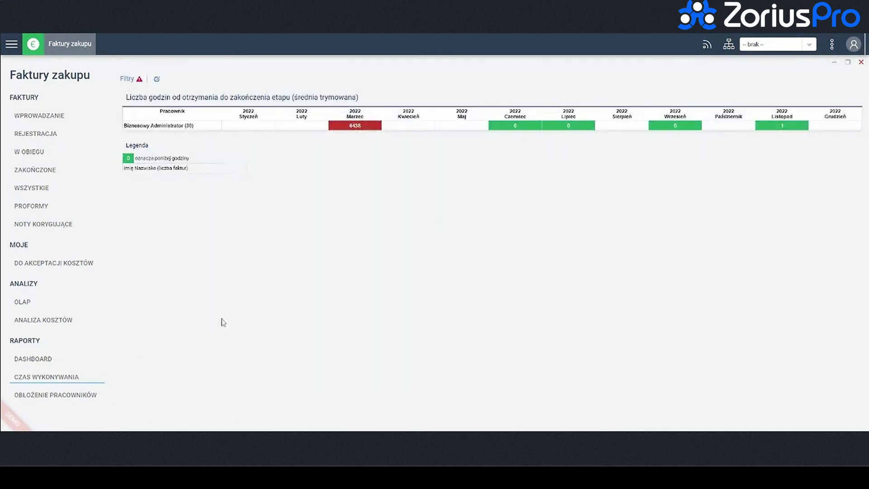
{"action": "left_click", "coordinate": [55, 358]}
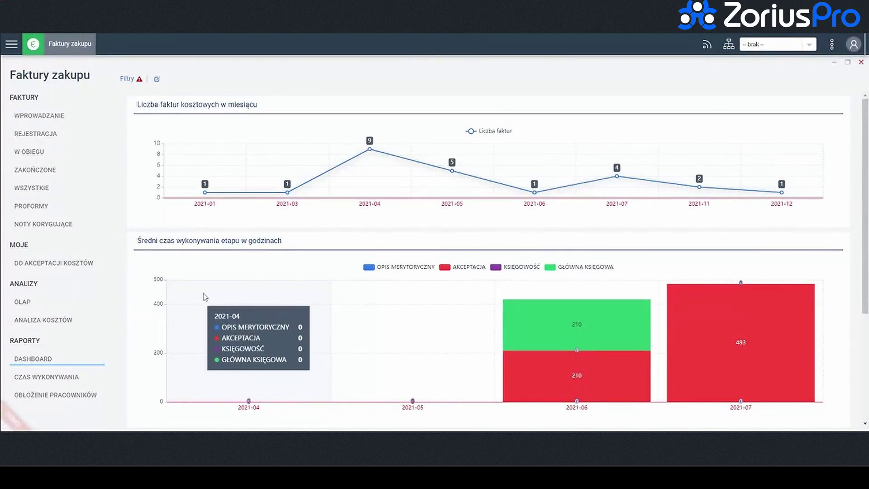
{"action": "left_click", "coordinate": [861, 62]}
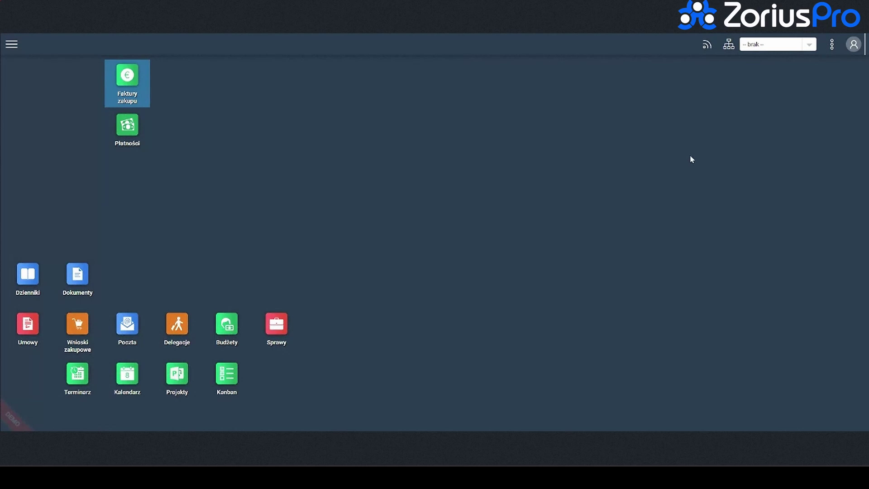
Step: Create a payment from the invoice 21-012/02/Ubbb marked for payment, check the payer's bank account choices, and save it
{"action": "left_click", "coordinate": [139, 141]}
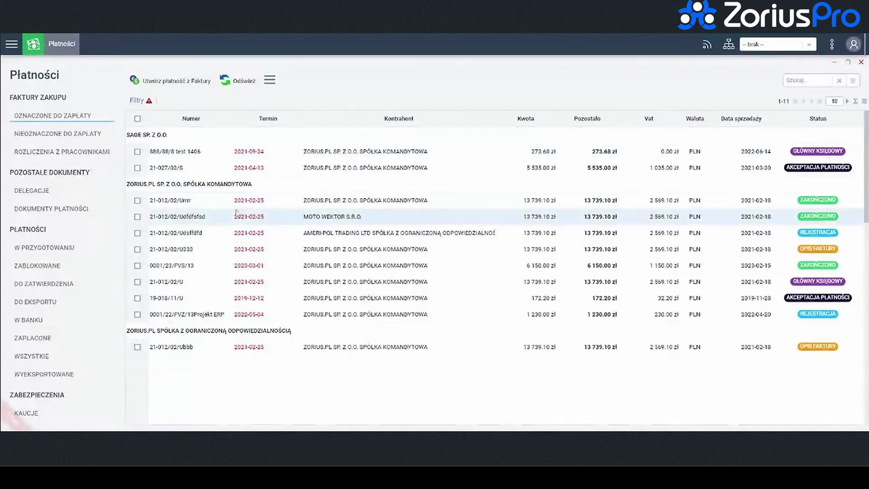
{"action": "left_click", "coordinate": [137, 347]}
{"action": "left_click", "coordinate": [172, 81]}
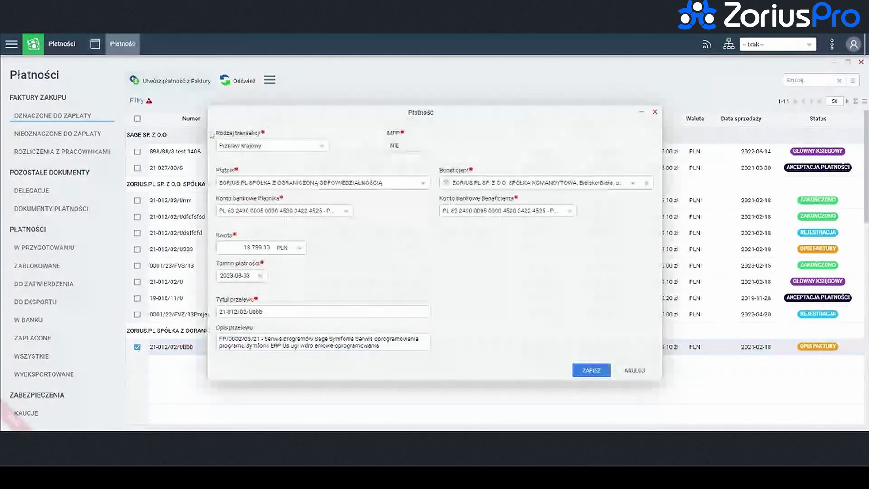
{"action": "left_click", "coordinate": [270, 216]}
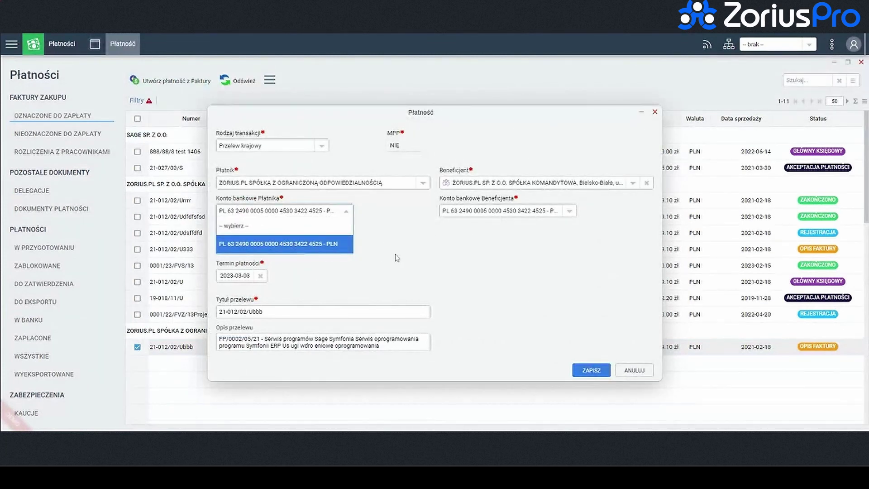
{"action": "left_click", "coordinate": [396, 257]}
{"action": "left_click", "coordinate": [595, 371]}
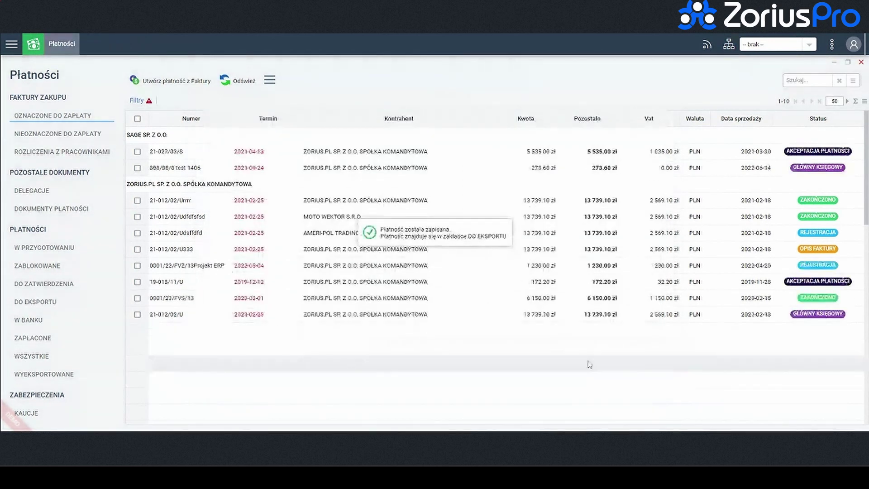
Step: Prepare the bank export of the payment 21-012/02/Unnnn awaiting export and close the file download dialog without finishing
{"action": "left_click", "coordinate": [39, 302]}
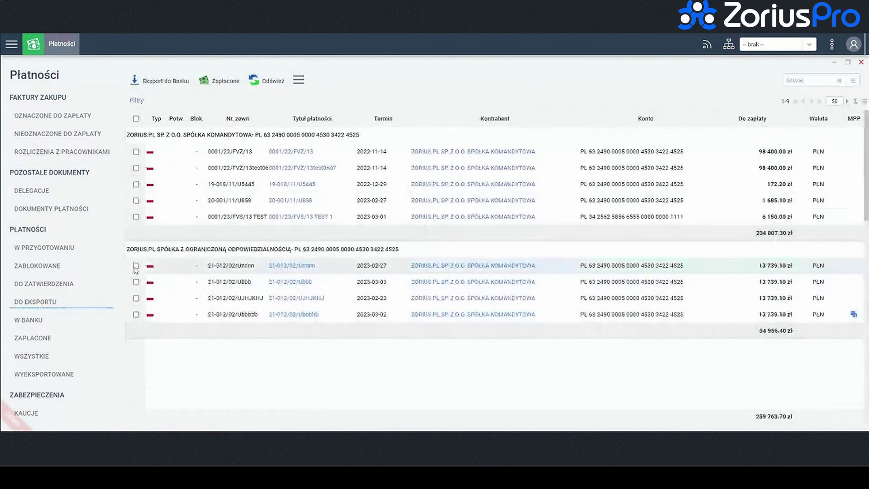
{"action": "left_click", "coordinate": [214, 192]}
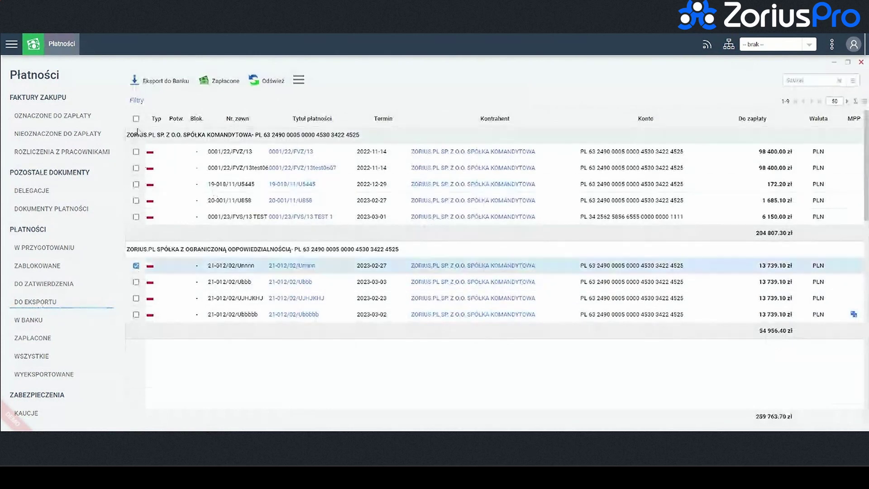
{"action": "left_click", "coordinate": [157, 81]}
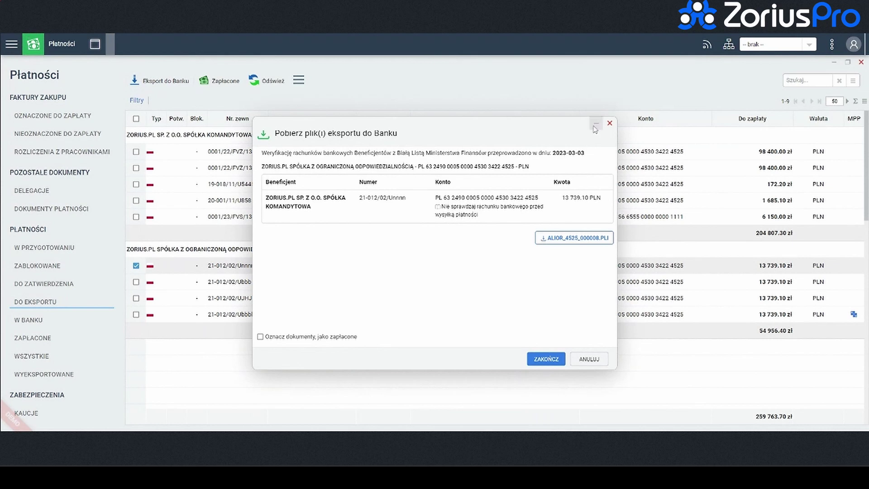
{"action": "left_click", "coordinate": [609, 128]}
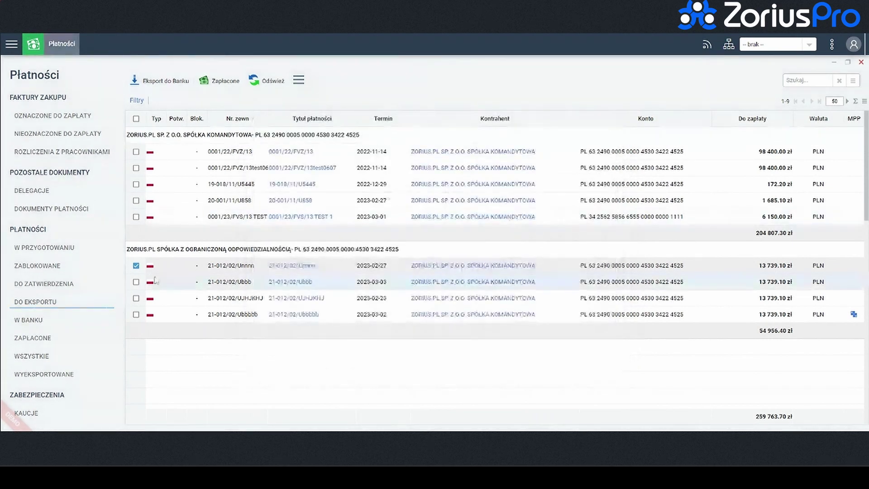
Step: Examine the details of the first payment in the list of paid payments
{"action": "left_click", "coordinate": [39, 342]}
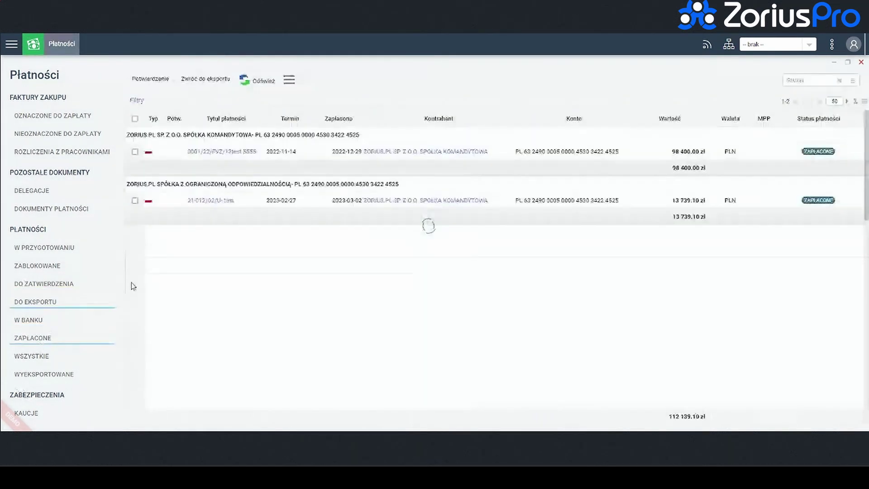
{"action": "double_click", "coordinate": [217, 152]}
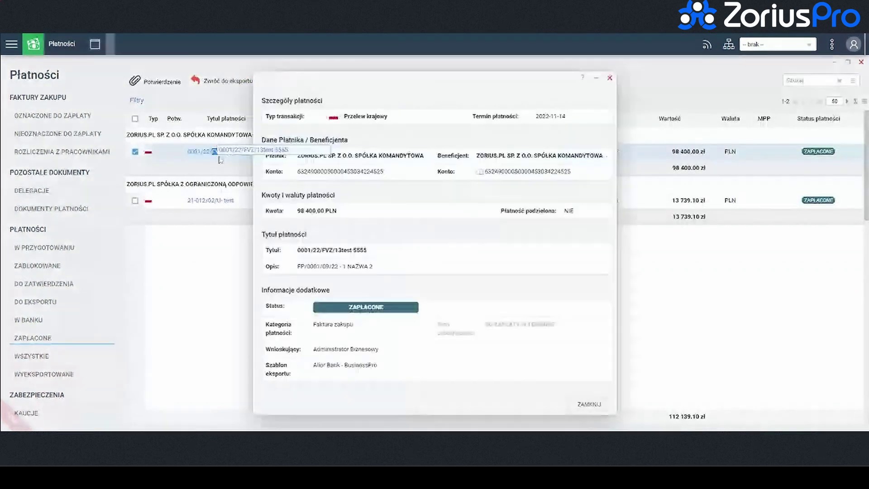
{"action": "left_click", "coordinate": [610, 79]}
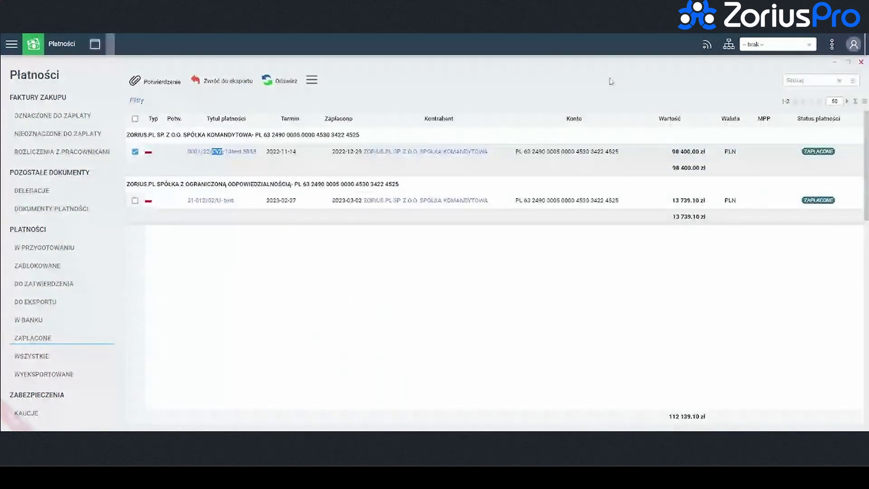
Step: Check the paid amount, payment date and linked records of the invoice behind the first paid payment, and close the payments module
{"action": "left_click", "coordinate": [246, 151]}
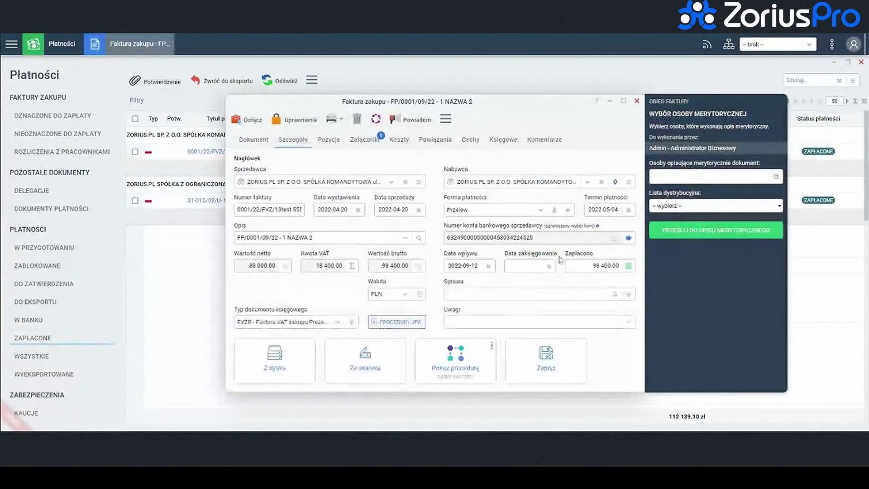
{"action": "left_click", "coordinate": [629, 265]}
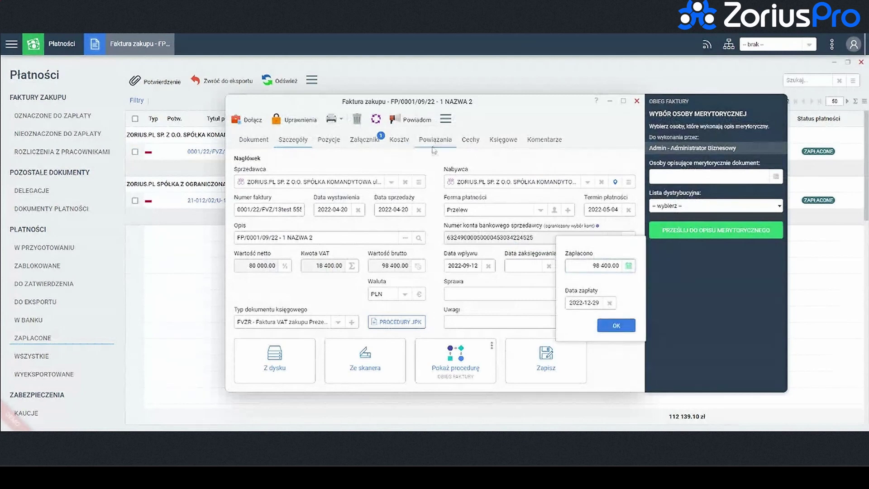
{"action": "left_click", "coordinate": [447, 147]}
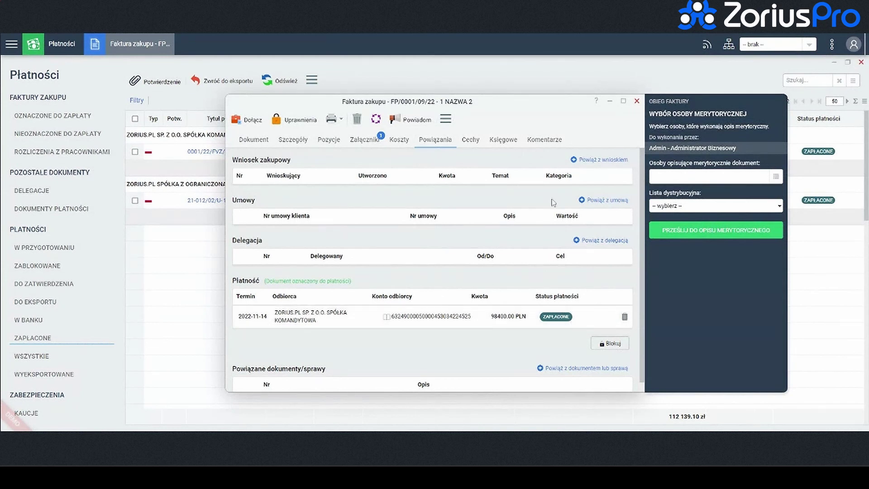
{"action": "left_click", "coordinate": [638, 101]}
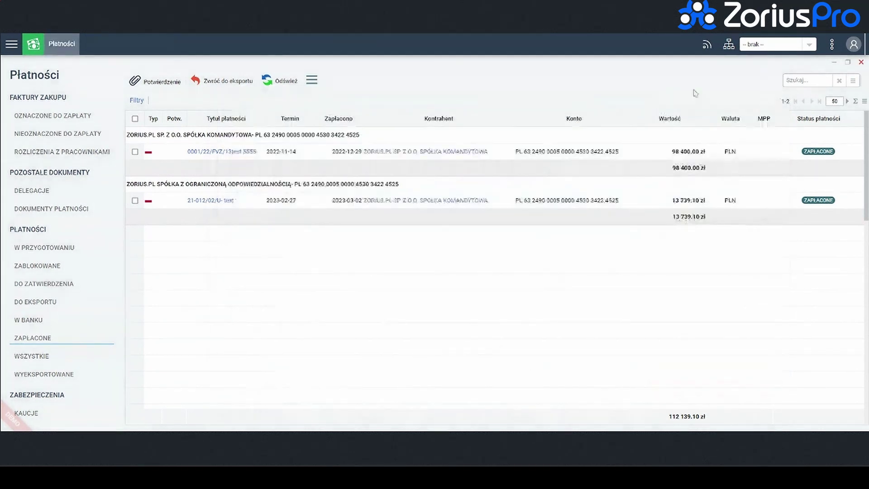
{"action": "left_click", "coordinate": [860, 63]}
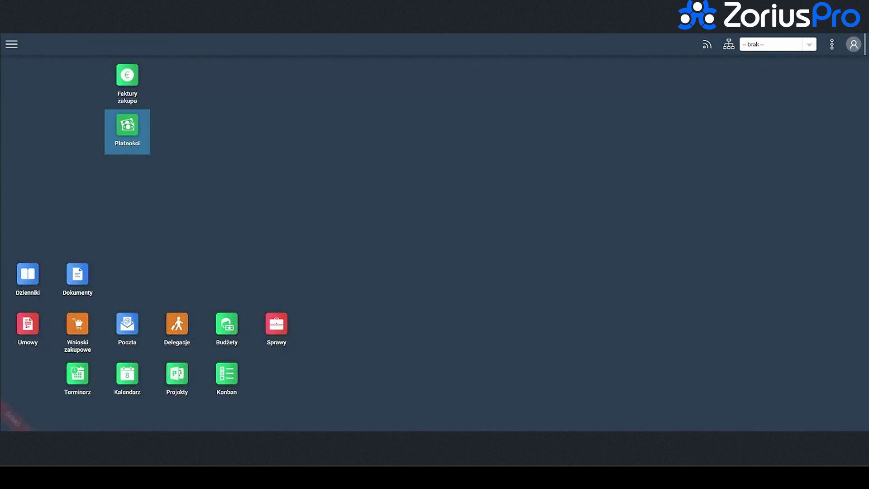
Step: Examine the incoming correspondence journal entry 0008/02/23 and its attached document in the Dzienniki module, and close the module
{"action": "left_click", "coordinate": [28, 275]}
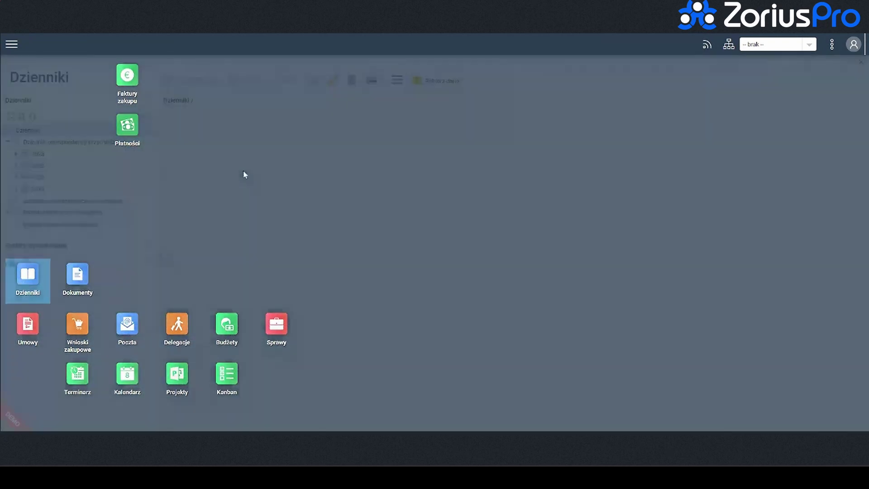
{"action": "left_click", "coordinate": [109, 142]}
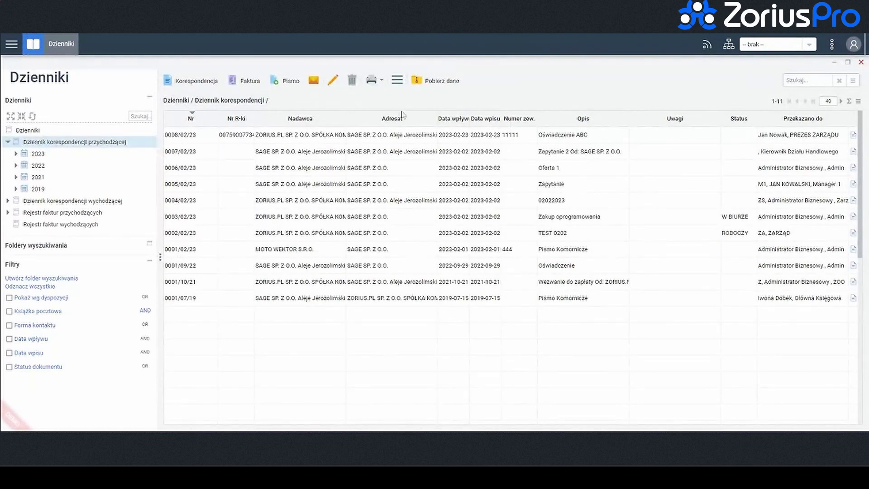
{"action": "double_click", "coordinate": [379, 135]}
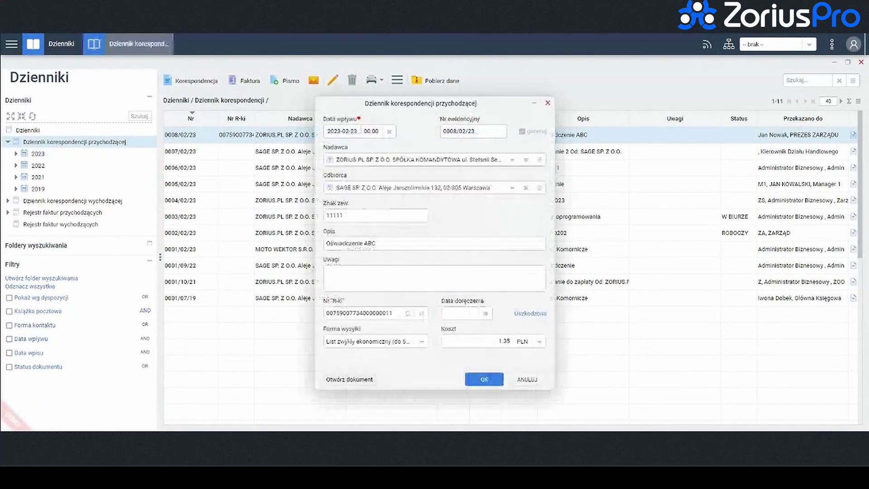
{"action": "left_click", "coordinate": [355, 383]}
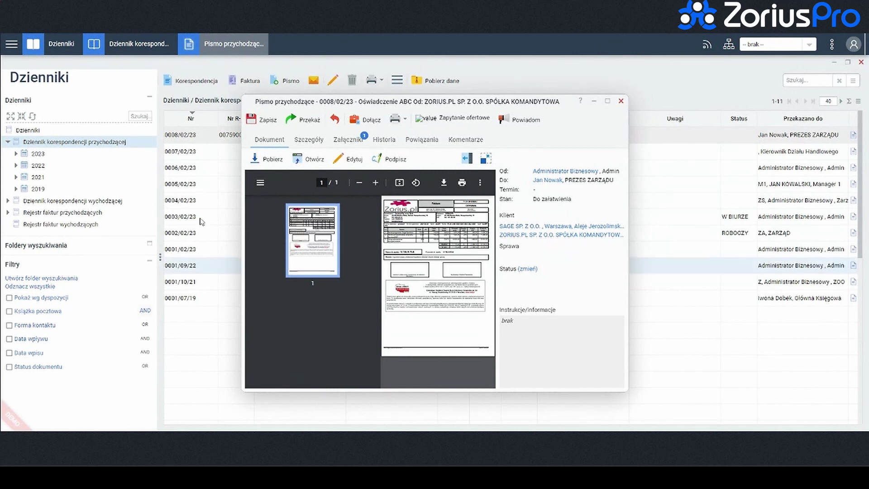
{"action": "left_click", "coordinate": [621, 100]}
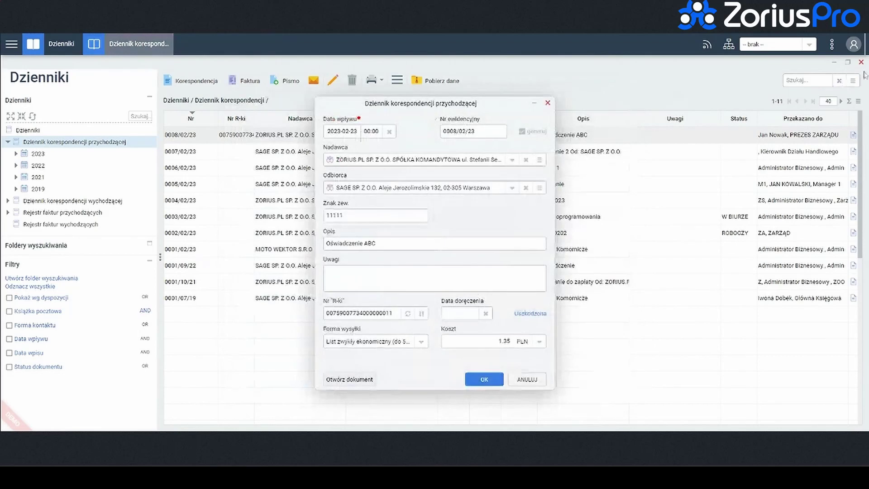
{"action": "left_click", "coordinate": [547, 103]}
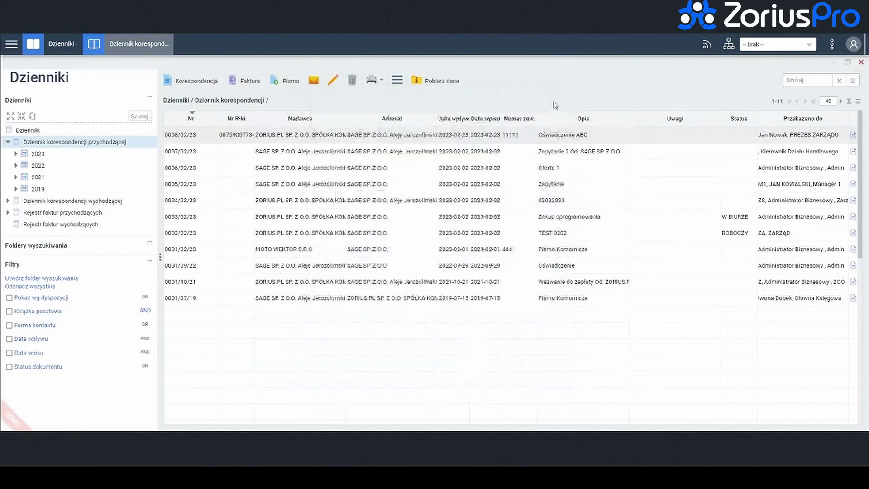
{"action": "left_click", "coordinate": [861, 63]}
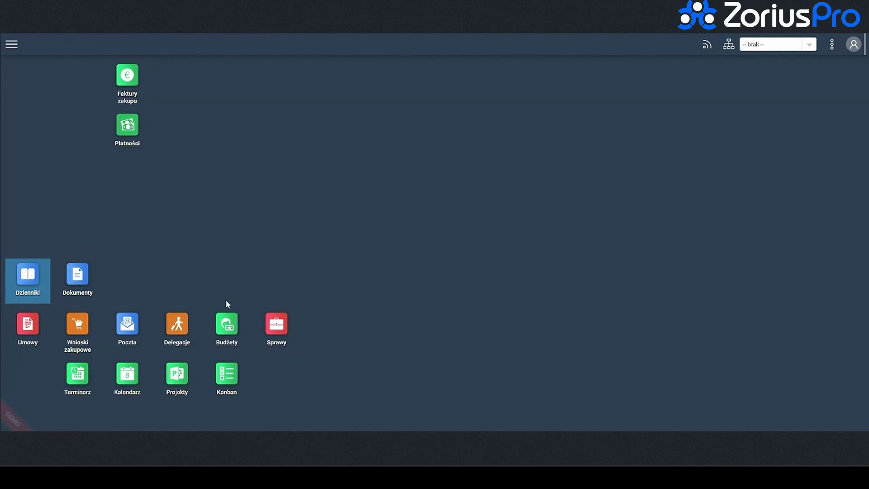
Step: Look through the lists in the Sprawy, Umowy and Wnioski zakupowe modules, closing each one
{"action": "left_click", "coordinate": [279, 323]}
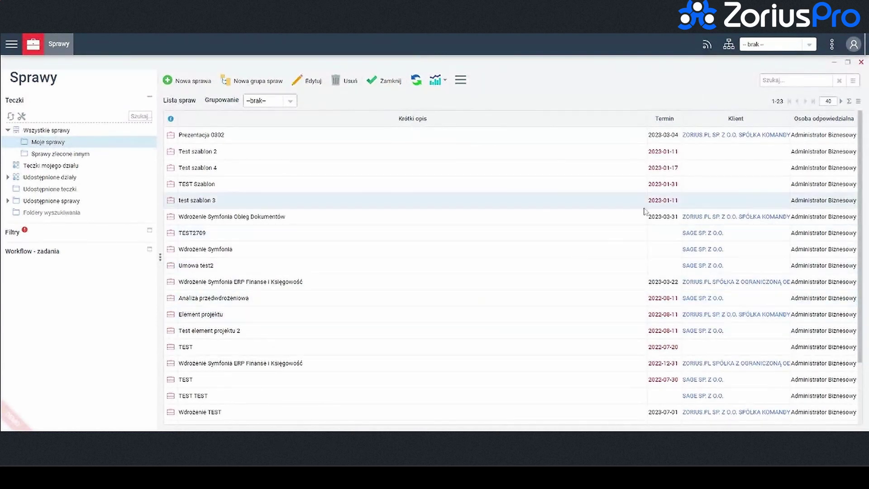
{"action": "left_click", "coordinate": [862, 63]}
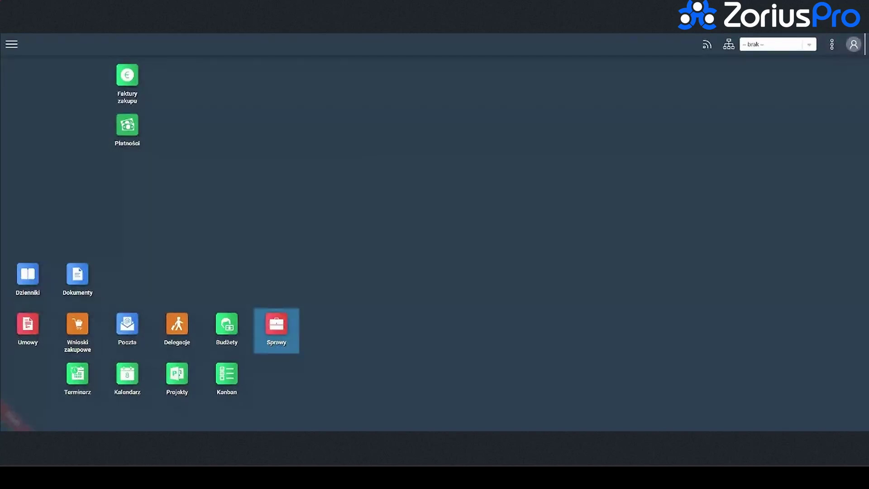
{"action": "left_click", "coordinate": [18, 344]}
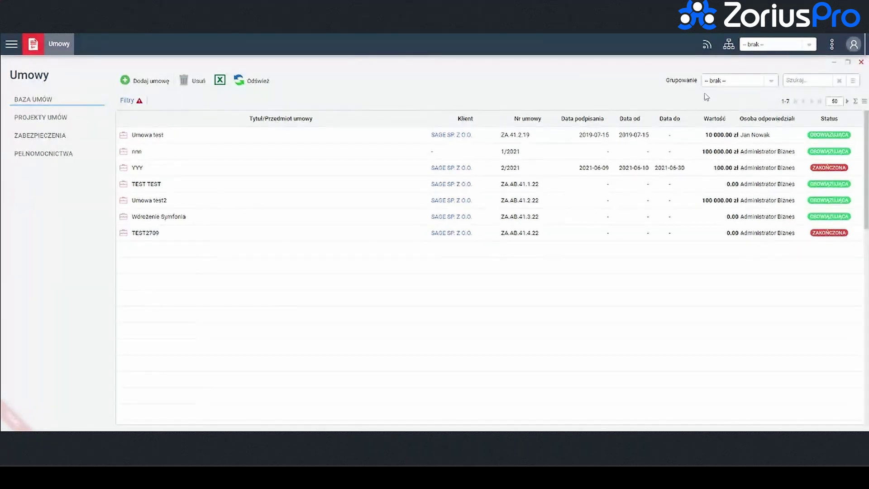
{"action": "left_click", "coordinate": [857, 65]}
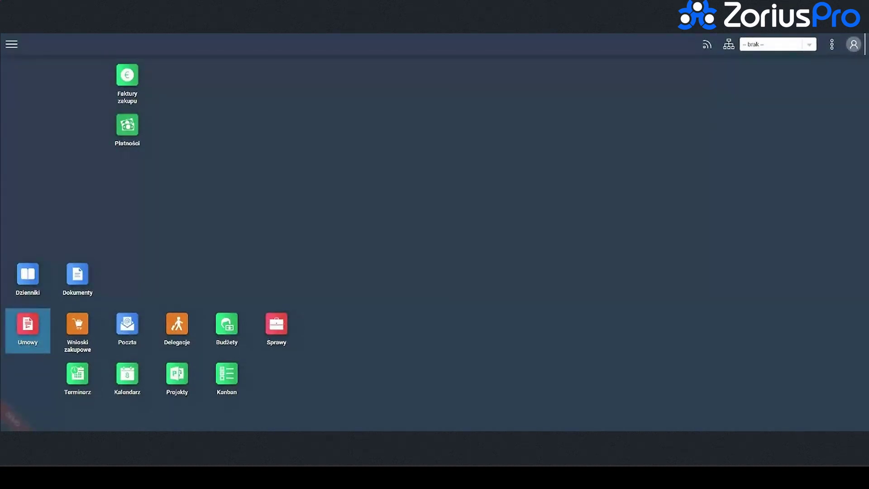
{"action": "left_click", "coordinate": [94, 334]}
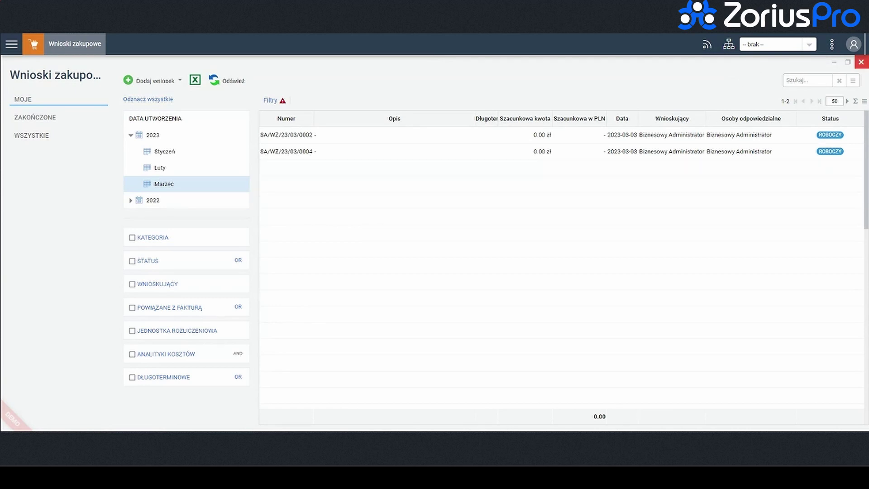
{"action": "left_click", "coordinate": [860, 62]}
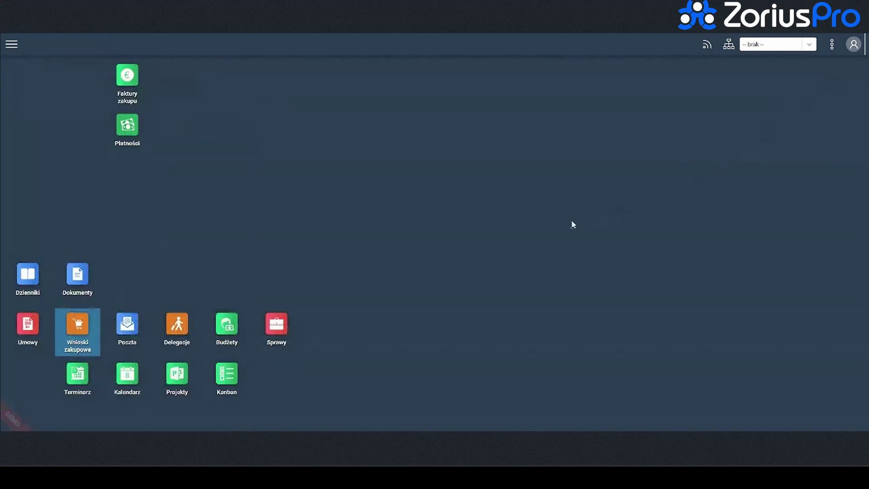
Step: Try to create a domestic business trip in the Delegacje module without a settlement unit selected, and close the module
{"action": "left_click", "coordinate": [190, 315]}
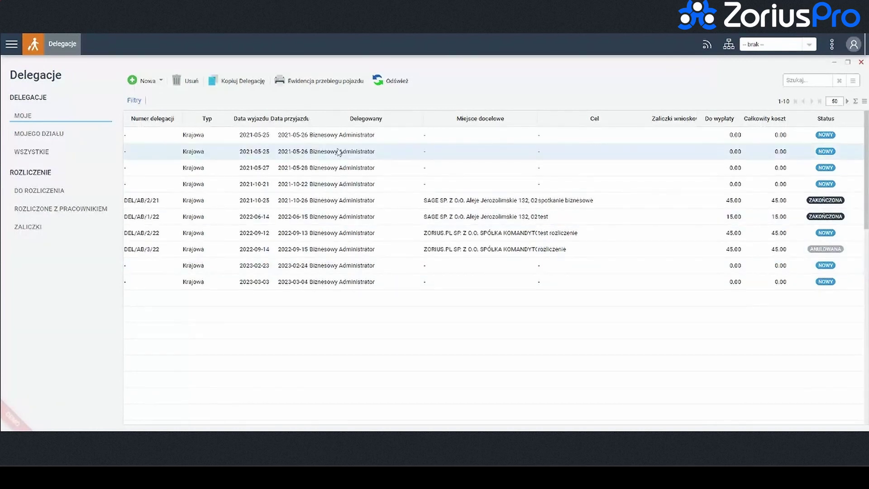
{"action": "left_click", "coordinate": [148, 81]}
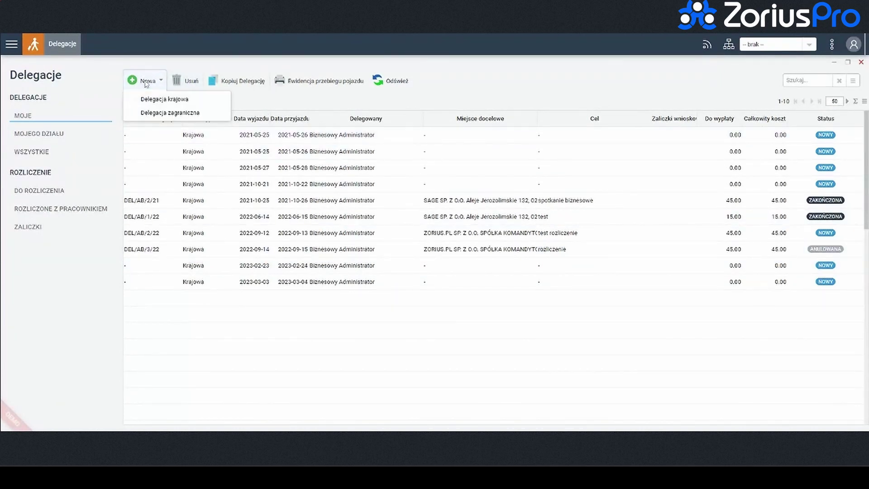
{"action": "left_click", "coordinate": [165, 97]}
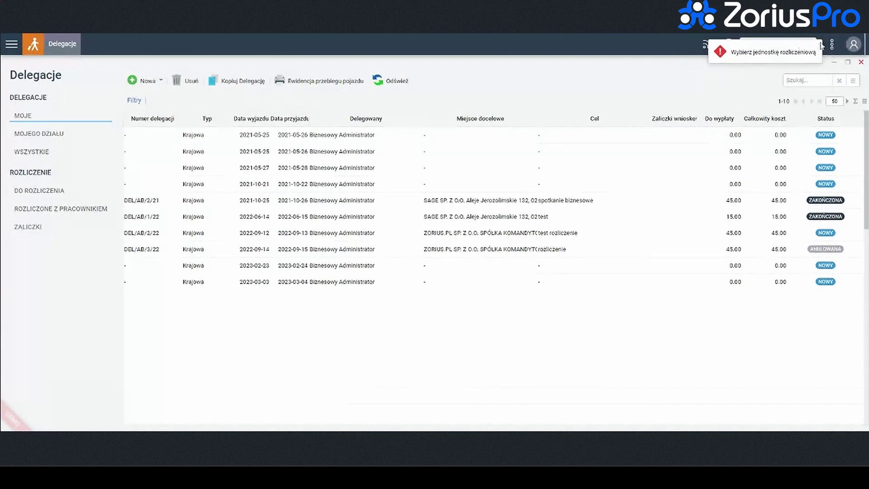
{"action": "left_click", "coordinate": [861, 62]}
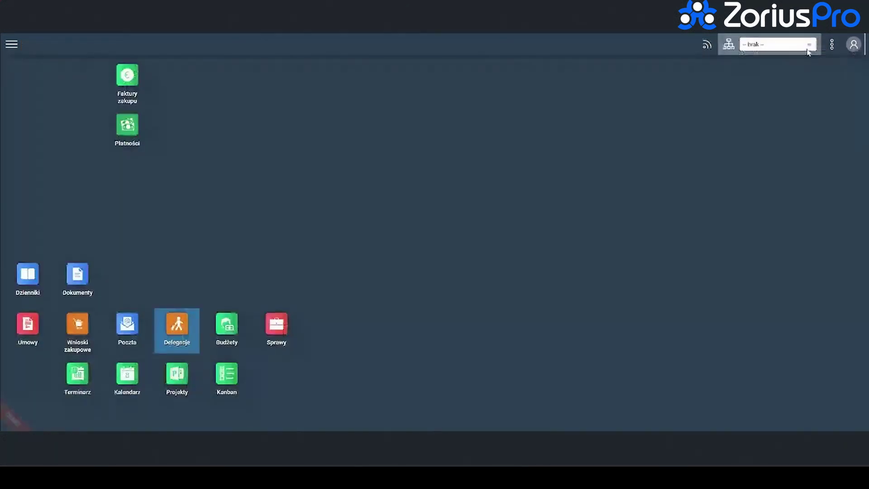
Step: Select the demo settlement unit, create a domestic business trip, and close it together with the Delegacje module
{"action": "left_click", "coordinate": [808, 50]}
{"action": "left_click", "coordinate": [764, 78]}
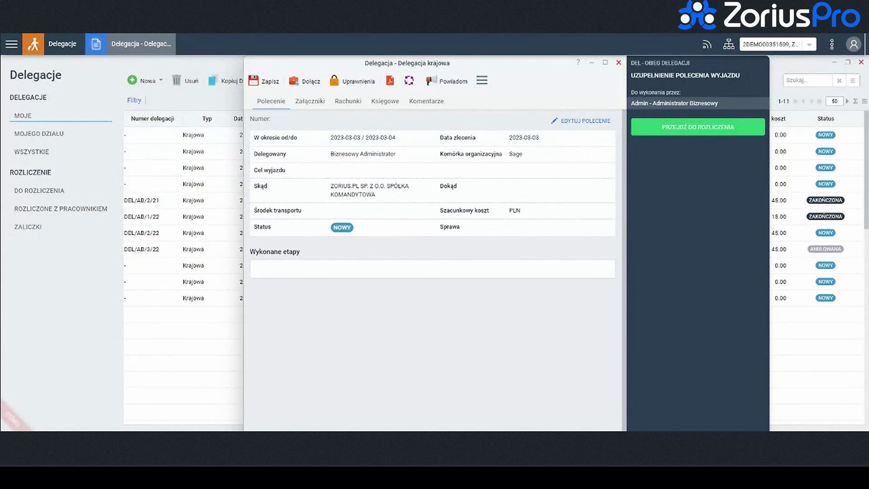
{"action": "left_click", "coordinate": [618, 63]}
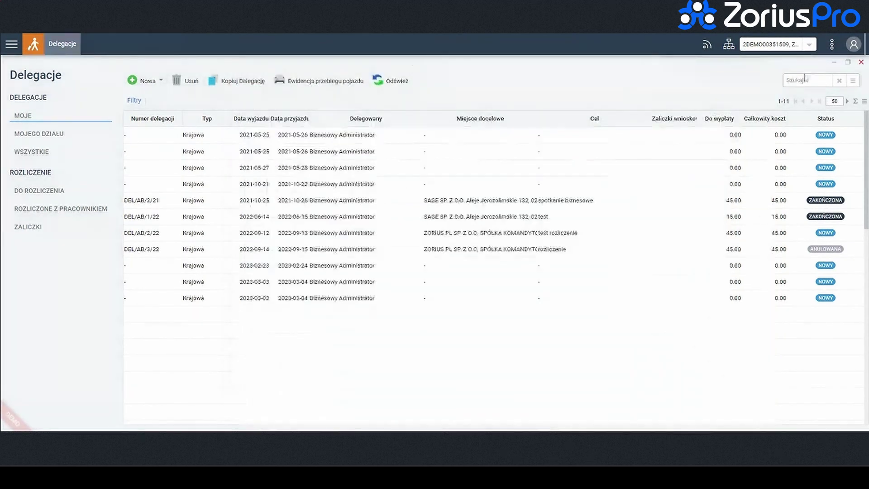
{"action": "left_click", "coordinate": [861, 62]}
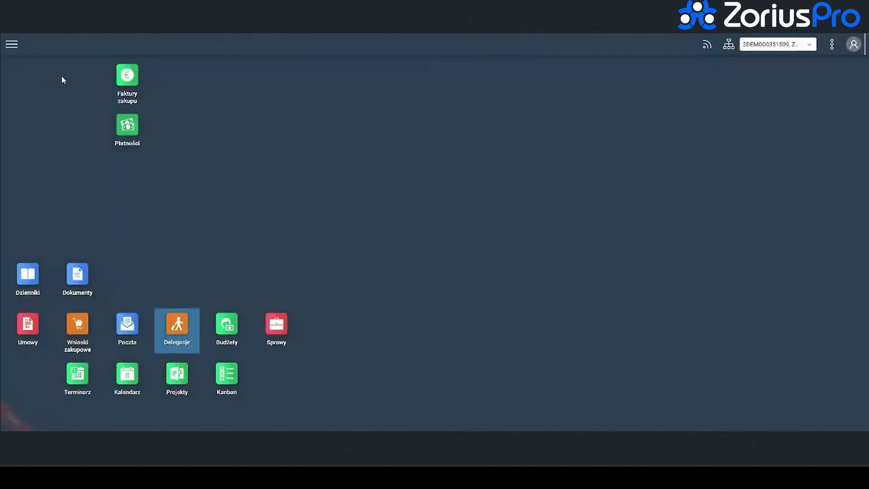
Step: Prepare a partial payment of 5000 PLN from the invoice 21-012/02/Urrr, discard it without saving, and close the payments module
{"action": "left_click", "coordinate": [138, 132]}
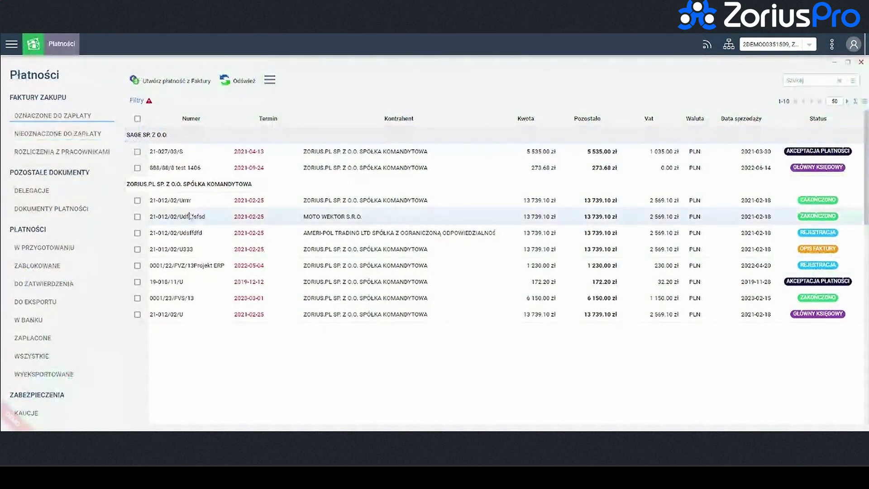
{"action": "left_click", "coordinate": [137, 199]}
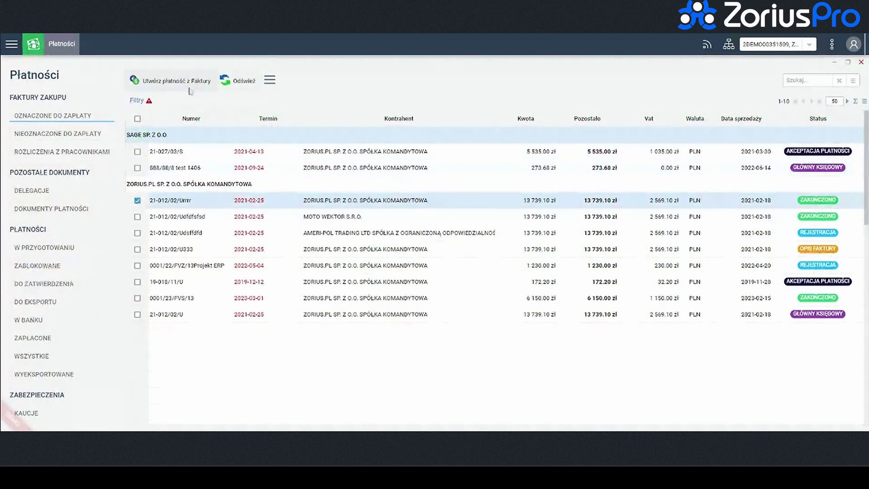
{"action": "left_click", "coordinate": [176, 81]}
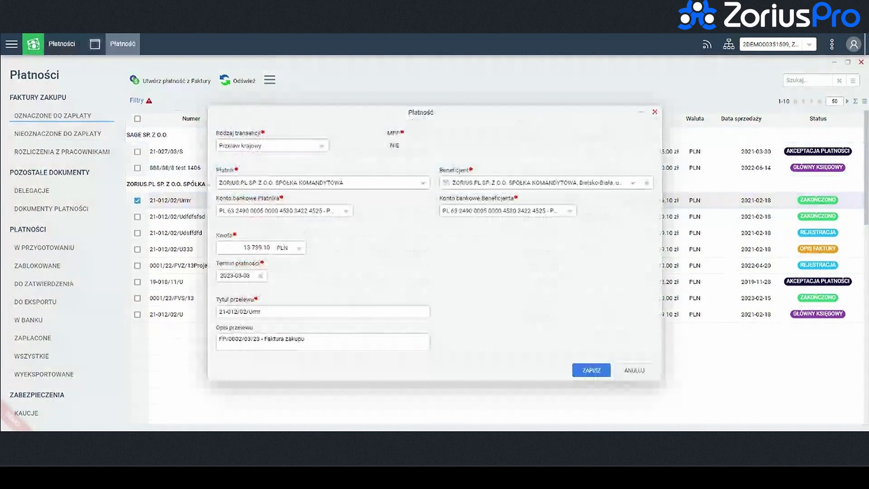
{"action": "key", "text": "ctrl+a"}
{"action": "type", "text": "50"}
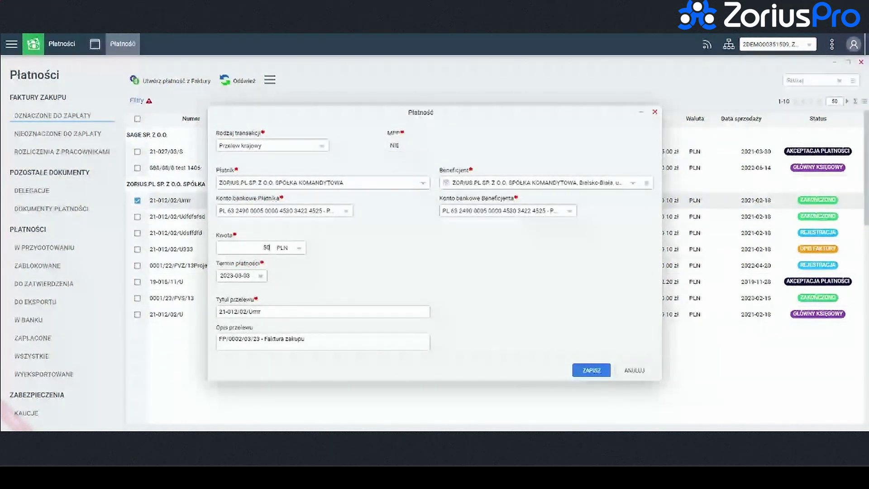
{"action": "type", "text": "00"}
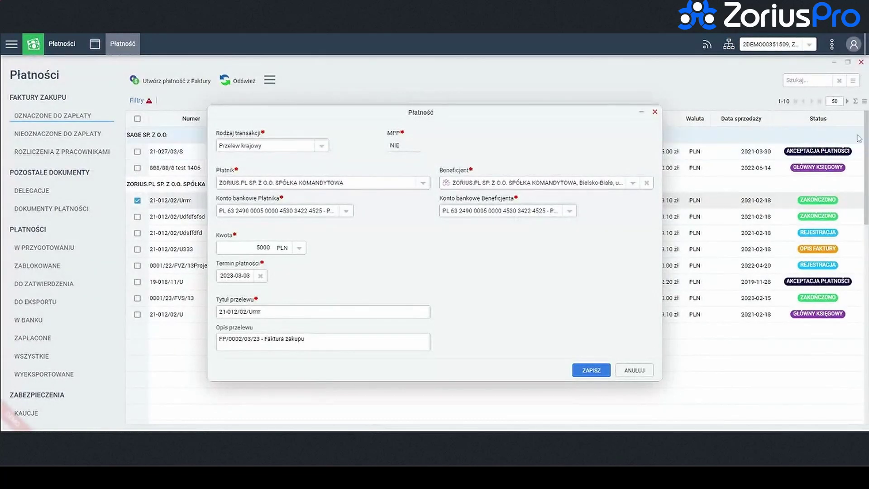
{"action": "left_click", "coordinate": [654, 113]}
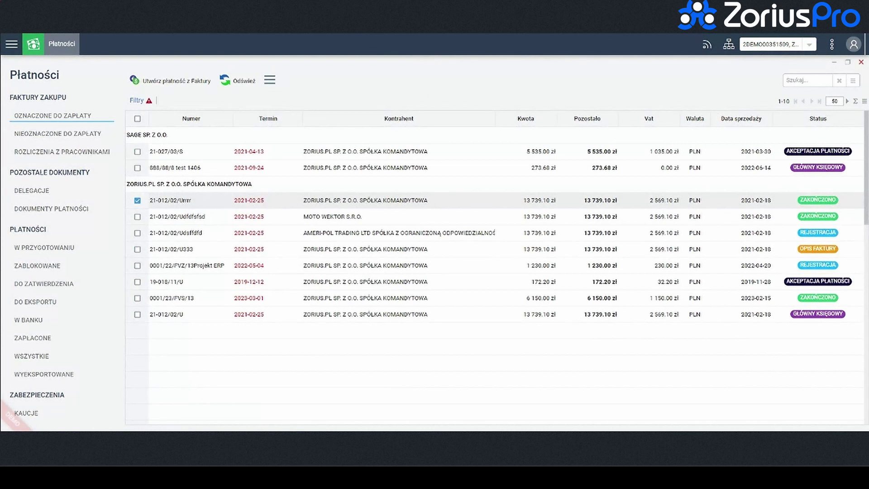
{"action": "left_click", "coordinate": [861, 62]}
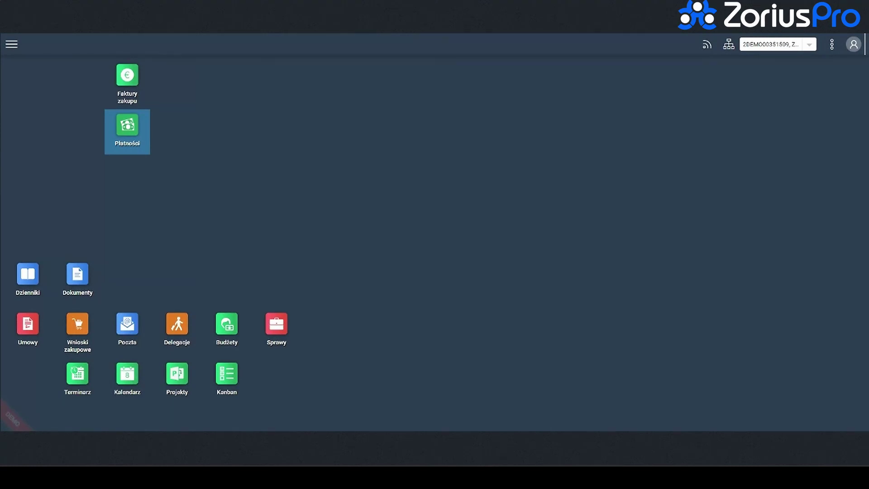
Step: Check the list of proforma invoices in the Faktury zakupu module, and close the module
{"action": "left_click", "coordinate": [131, 92]}
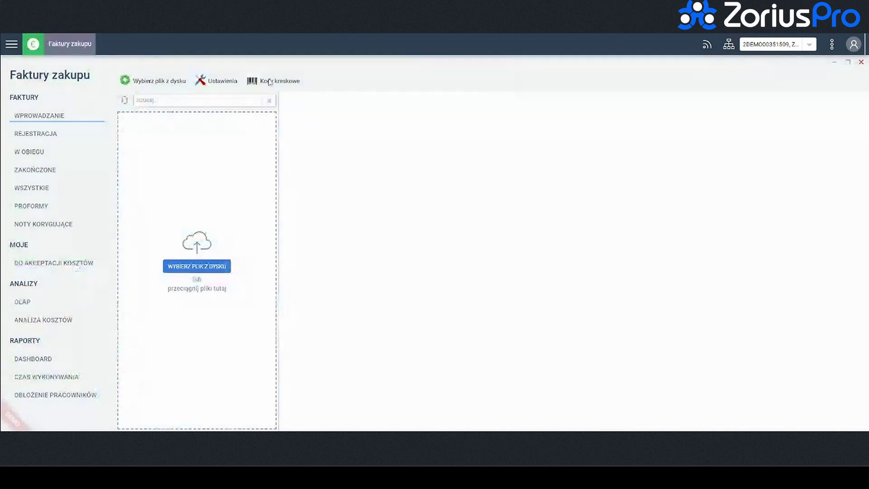
{"action": "left_click", "coordinate": [53, 215]}
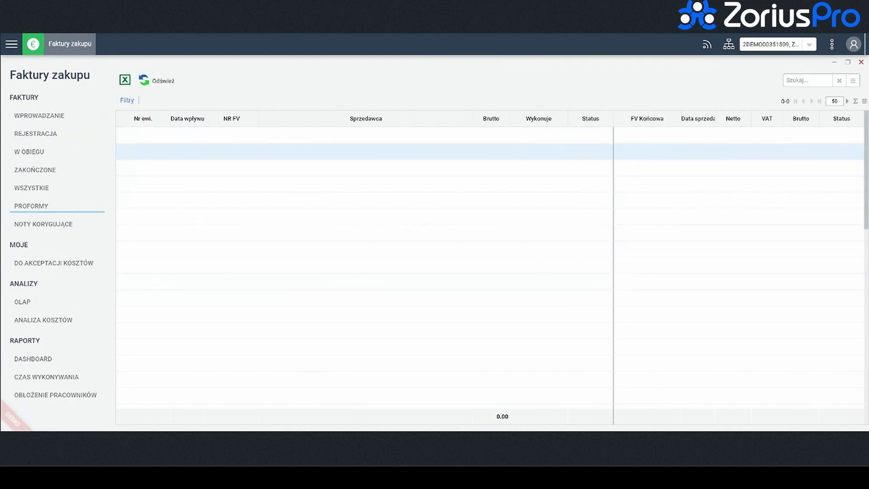
{"action": "left_click", "coordinate": [862, 62]}
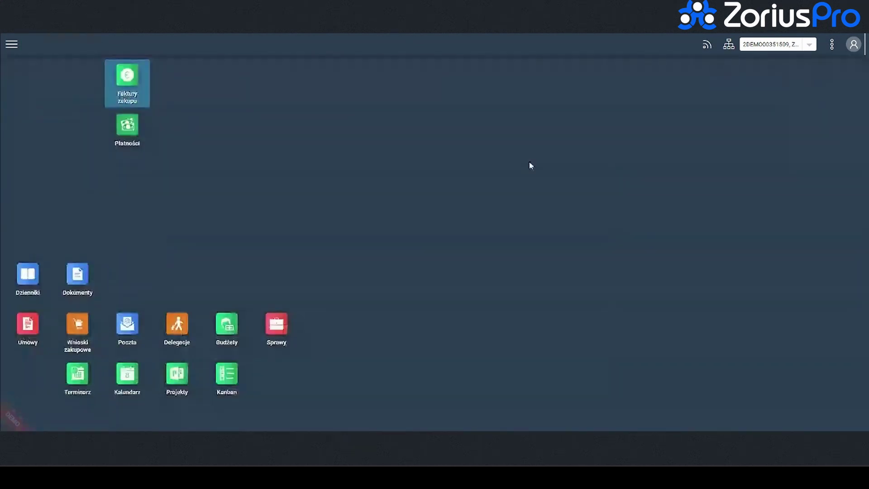
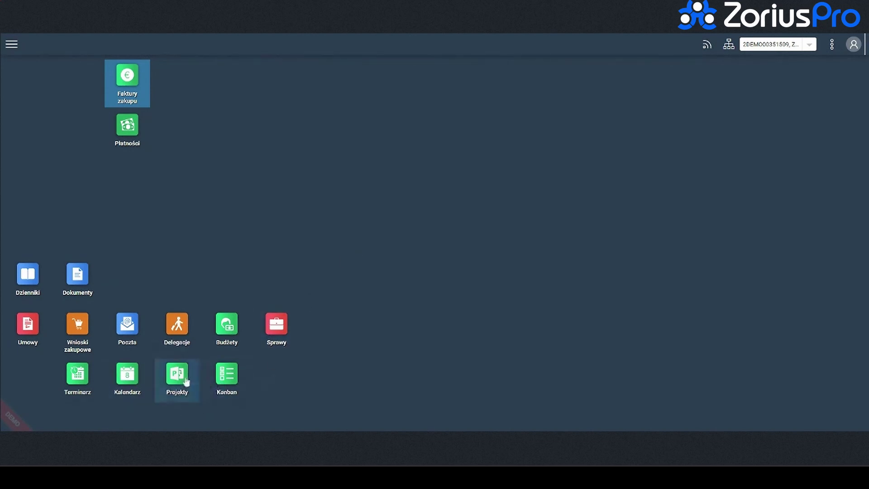
Step: Move the Projekty shortcut to an empty desktop area, open the module, and display and dismiss the new project form
{"action": "left_click_drag", "start_coordinate": [178, 380], "coordinate": [376, 139]}
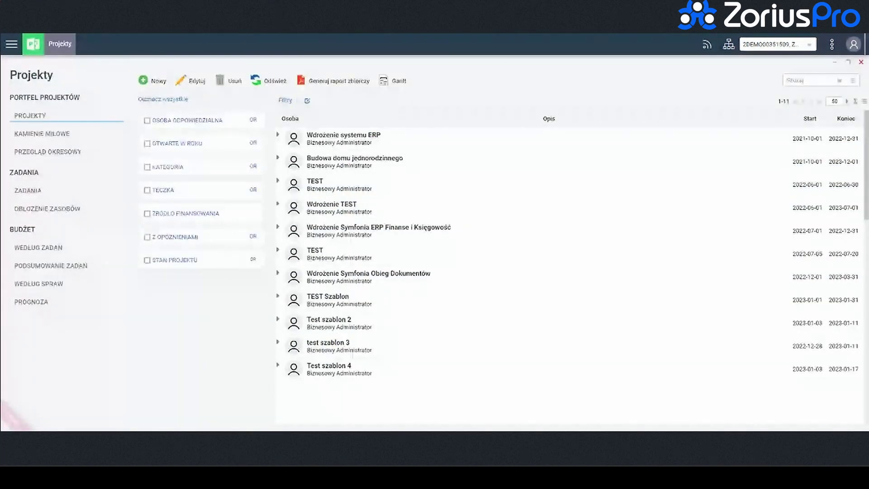
{"action": "left_click", "coordinate": [154, 84]}
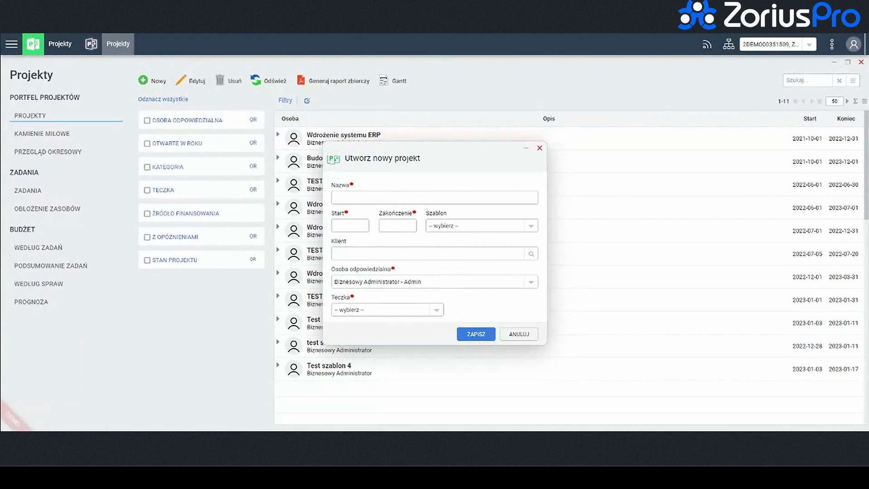
{"action": "left_click", "coordinate": [539, 148]}
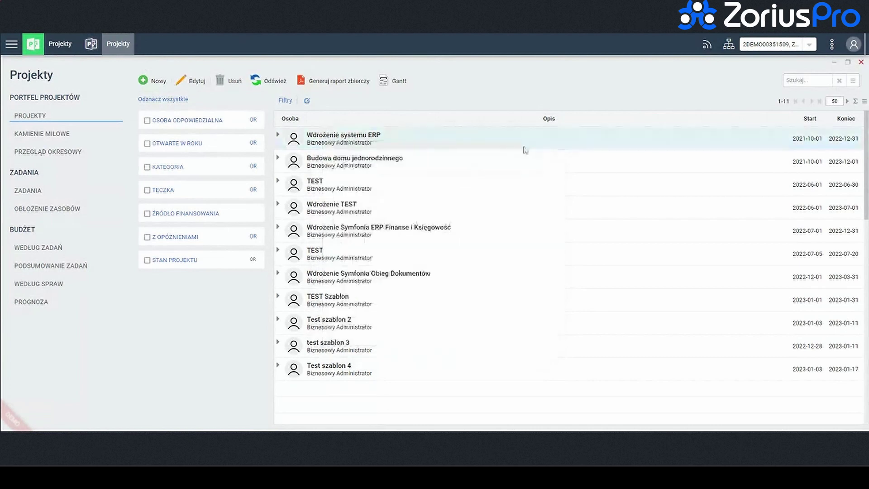
Step: Expand the Wdrożenie systemu ERP project and examine its general information, budget and task schedule
{"action": "left_click", "coordinate": [278, 134]}
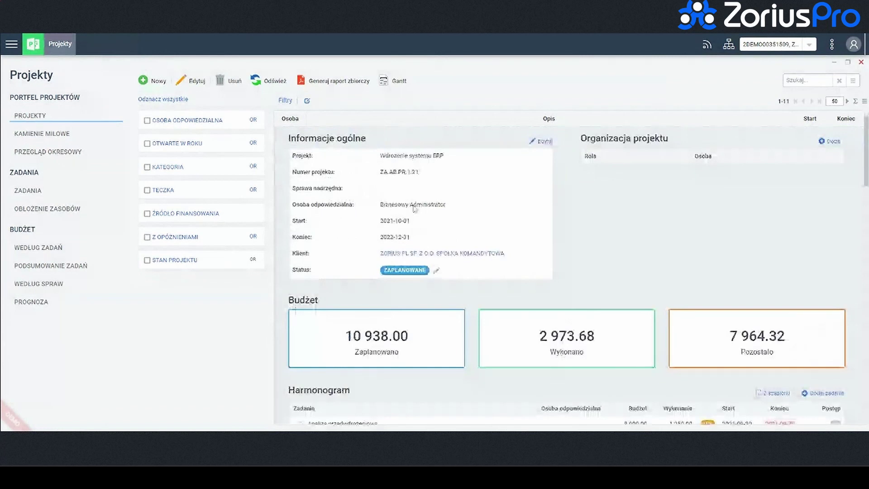
{"action": "scroll", "coordinate": [413, 208], "scroll_direction": "down", "scroll_amount": 3}
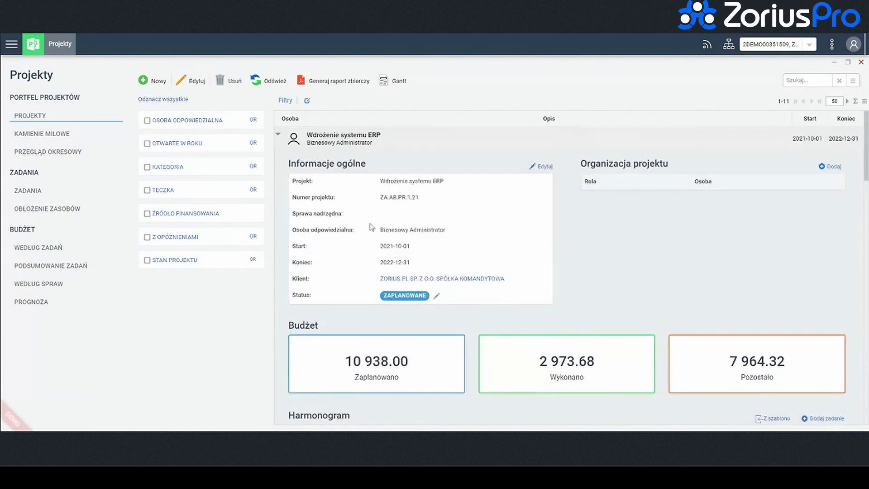
{"action": "scroll", "coordinate": [378, 276], "scroll_direction": "down", "scroll_amount": 3}
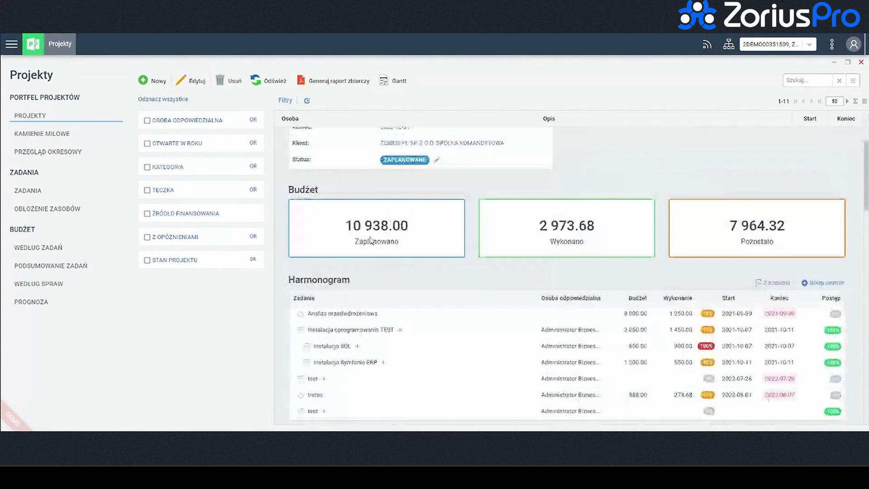
{"action": "scroll", "coordinate": [370, 240], "scroll_direction": "down", "scroll_amount": 2}
Step: Add Biznesowy Administrator as assignee of the Analiza przedwdrożeniowa task, check its work time entries, and close it without saving
{"action": "left_click", "coordinate": [362, 223]}
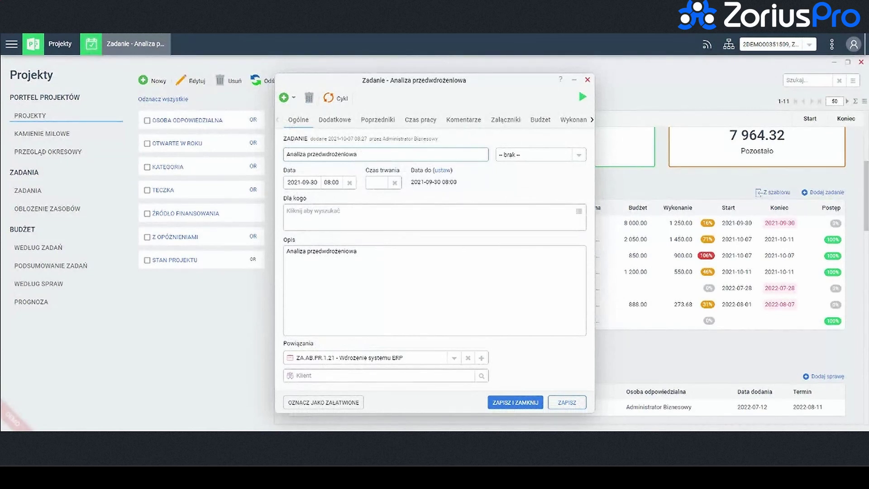
{"action": "left_click", "coordinate": [337, 208]}
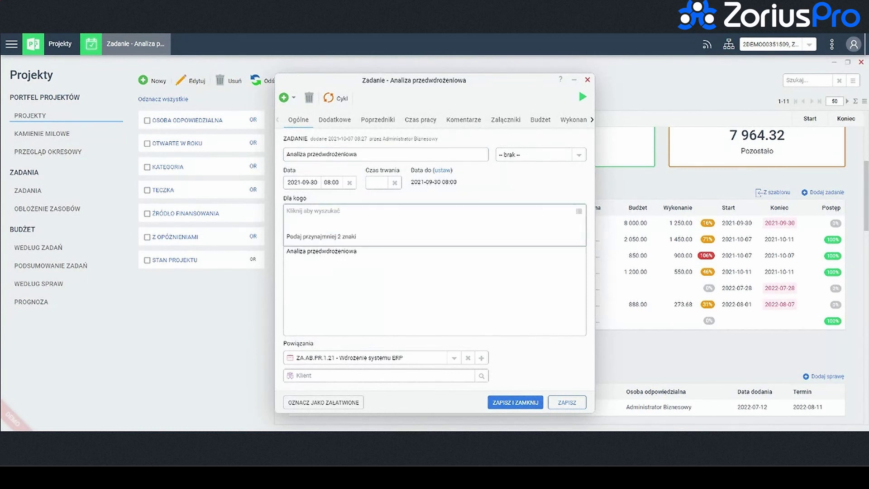
{"action": "type", "text": "ad"}
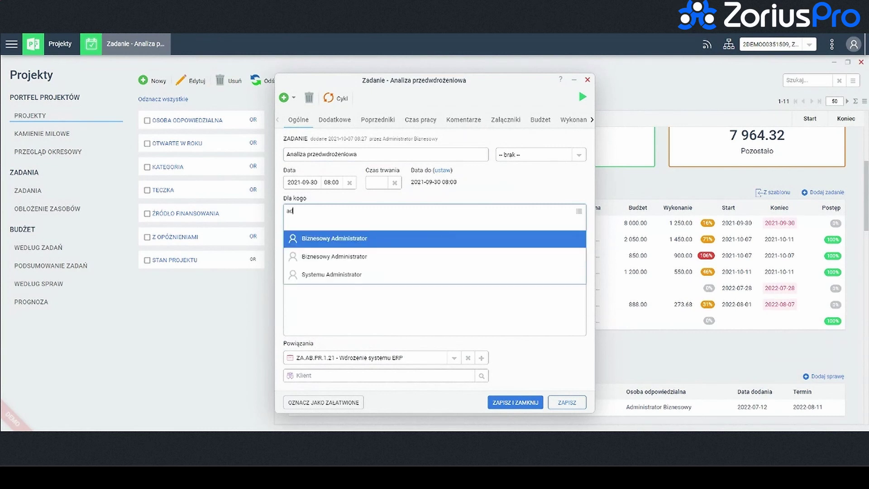
{"action": "left_click", "coordinate": [326, 254]}
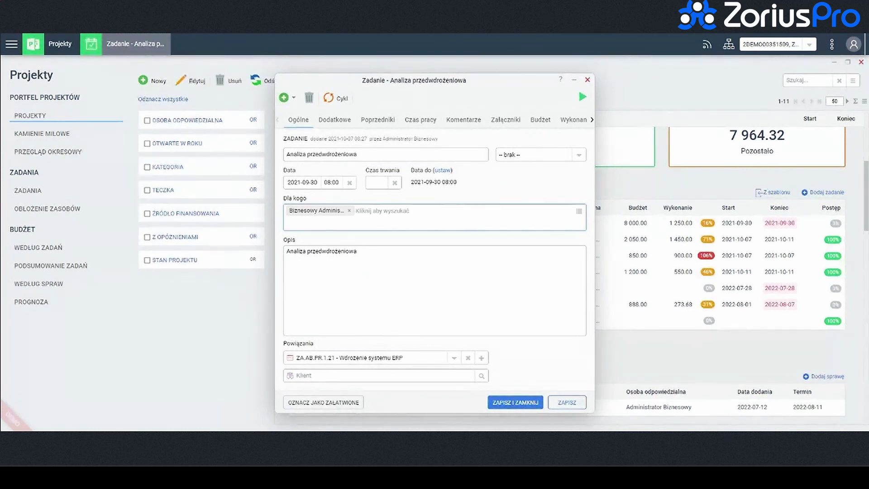
{"action": "left_click", "coordinate": [421, 120]}
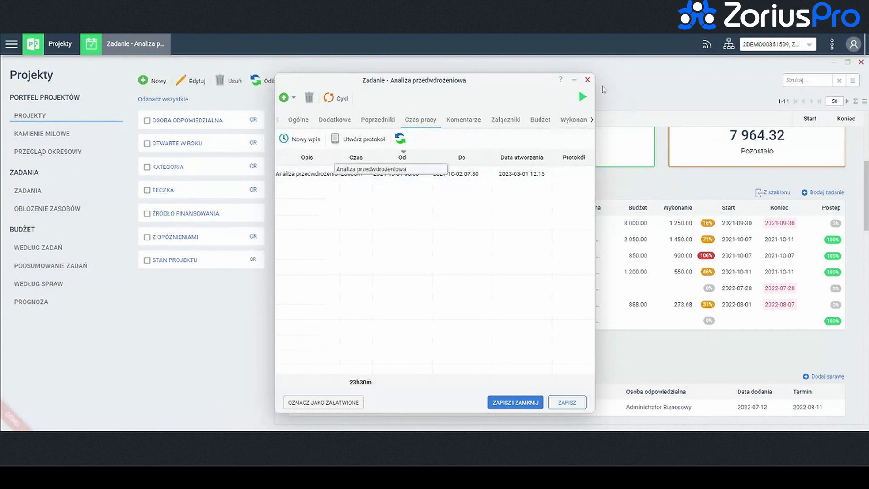
{"action": "left_click", "coordinate": [587, 81]}
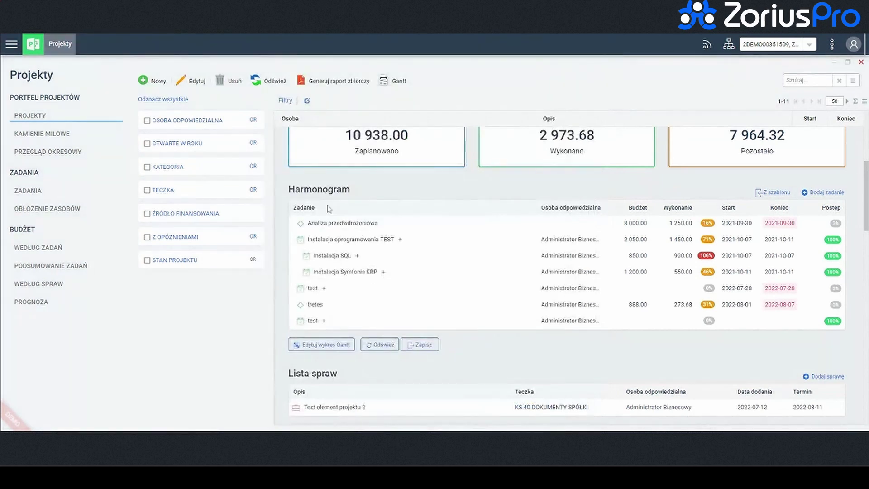
Step: Open the Wdrożenie systemu ERP project in its own window and show its Terminarz task board
{"action": "scroll", "coordinate": [362, 203], "scroll_direction": "up", "scroll_amount": 5}
{"action": "scroll", "coordinate": [371, 203], "scroll_direction": "up", "scroll_amount": 1}
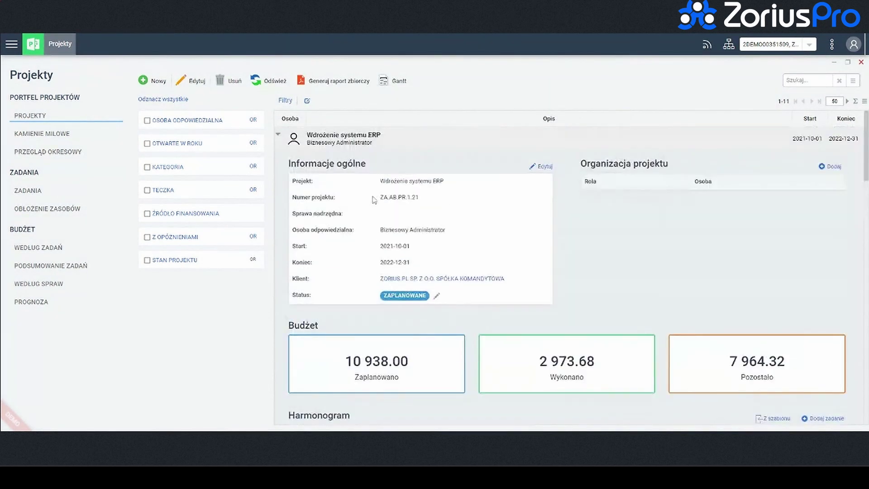
{"action": "double_click", "coordinate": [357, 134]}
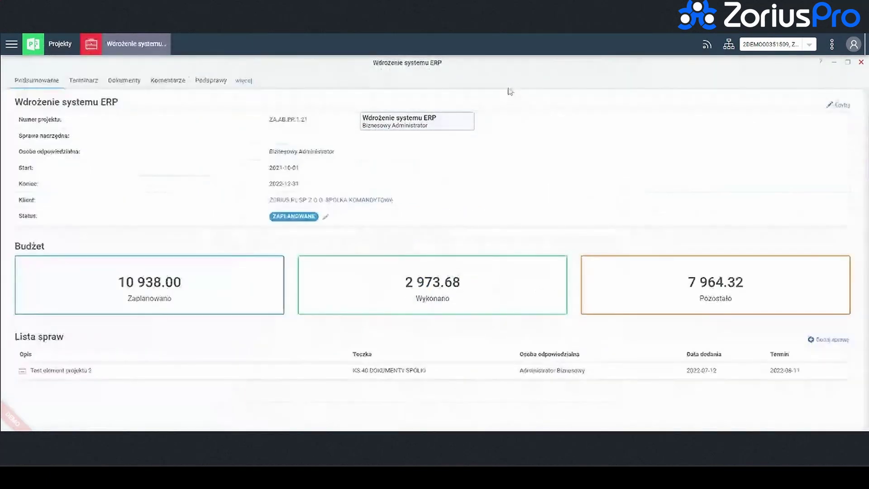
{"action": "left_click", "coordinate": [244, 82]}
{"action": "left_click", "coordinate": [195, 83]}
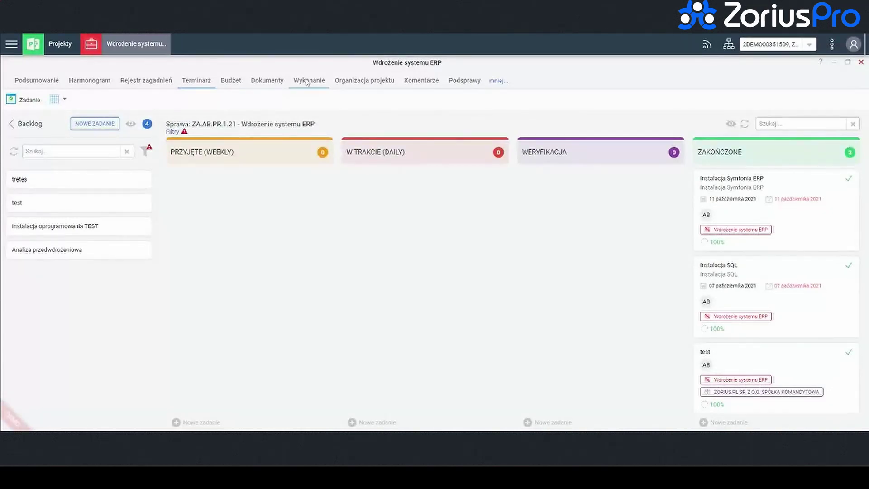
Step: Move the Instalacja Symfonia ERP task to W TRAKCIE (DAILY) and back to ZAKOŃCZONE, and close the project window
{"action": "left_click_drag", "start_coordinate": [775, 207], "coordinate": [384, 244]}
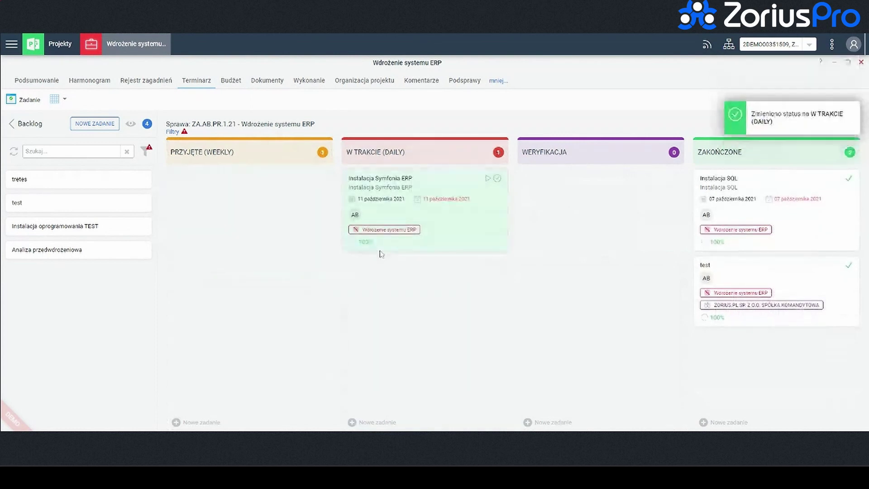
{"action": "left_click_drag", "start_coordinate": [401, 211], "coordinate": [742, 224]}
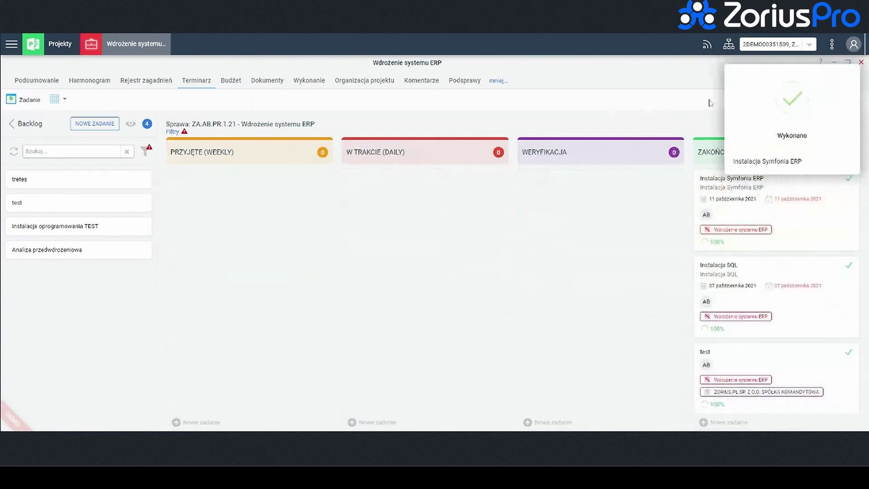
{"action": "mouse_move", "coordinate": [840, 79]}
{"action": "left_click", "coordinate": [861, 63]}
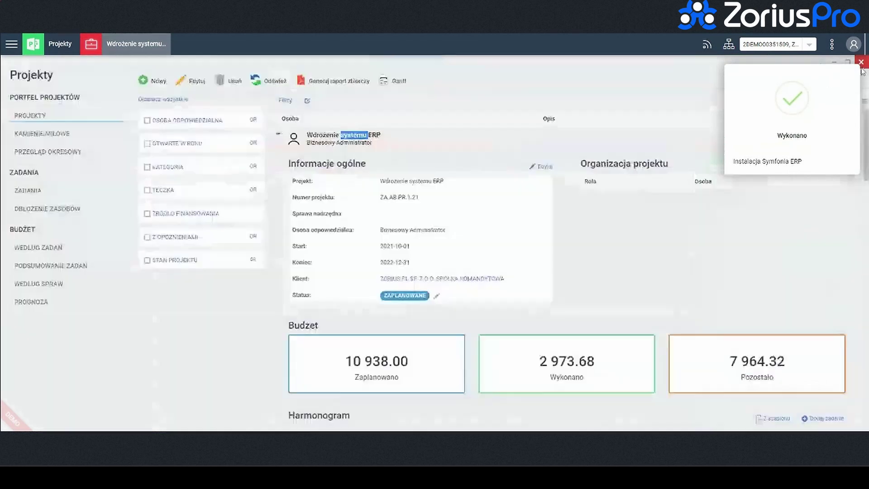
Step: Examine the cost and revenue budget lines of the Analiza przedwdrożeniowa task, and close the task and the Projekty module
{"action": "scroll", "coordinate": [556, 324], "scroll_direction": "down", "scroll_amount": 4}
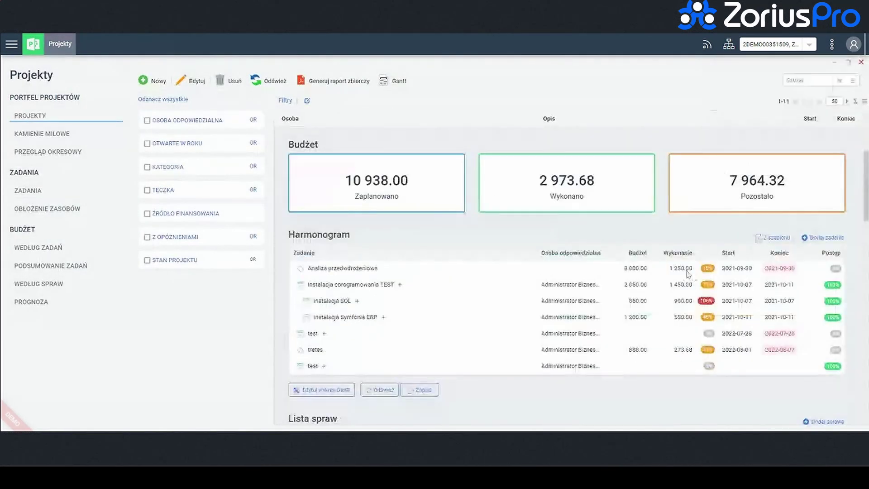
{"action": "double_click", "coordinate": [356, 269]}
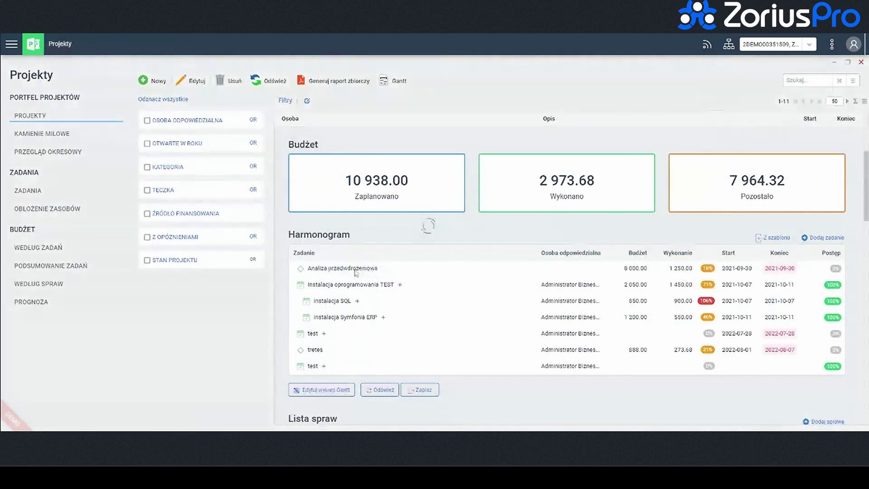
{"action": "left_click", "coordinate": [540, 119]}
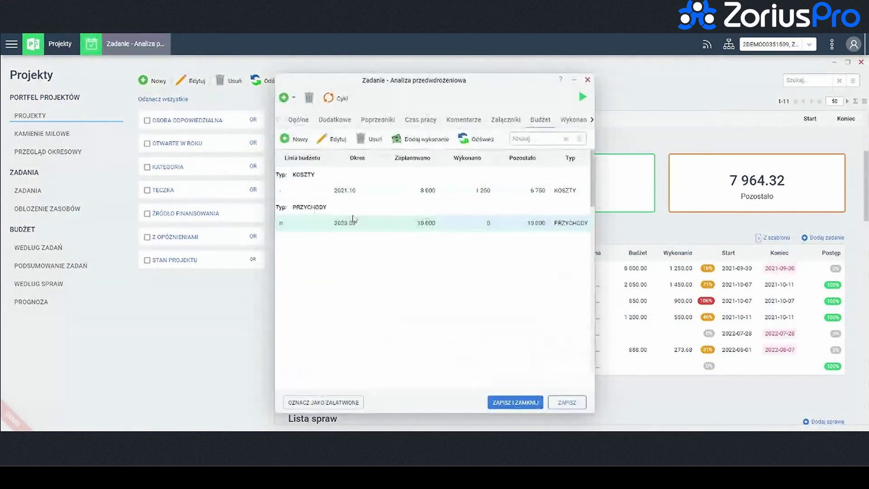
{"action": "left_click", "coordinate": [353, 220]}
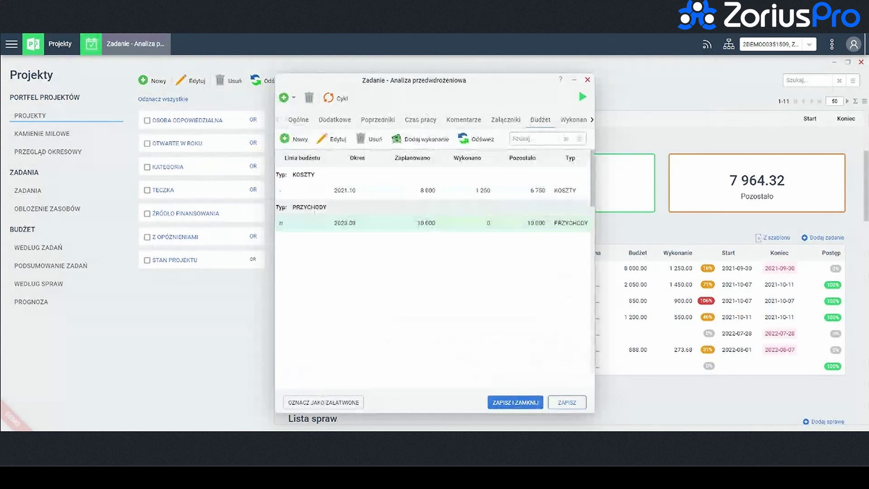
{"action": "double_click", "coordinate": [351, 190]}
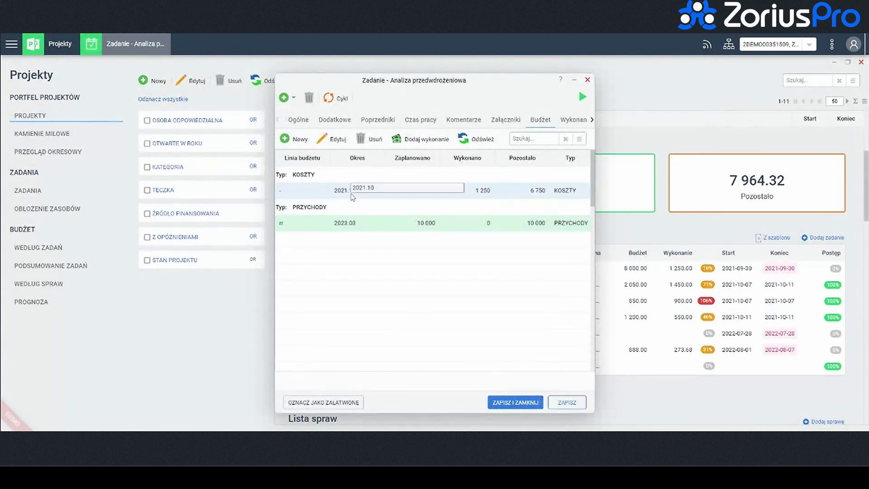
{"action": "double_click", "coordinate": [351, 224]}
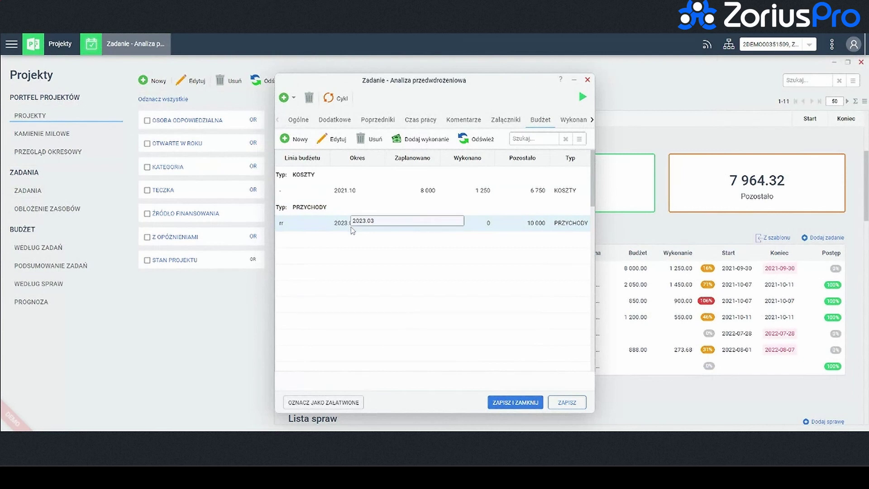
{"action": "key", "text": "Return"}
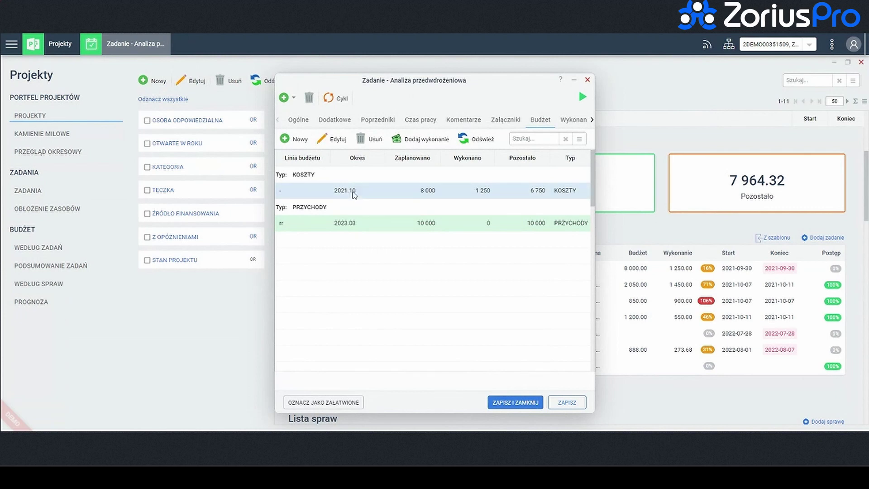
{"action": "left_click", "coordinate": [587, 80]}
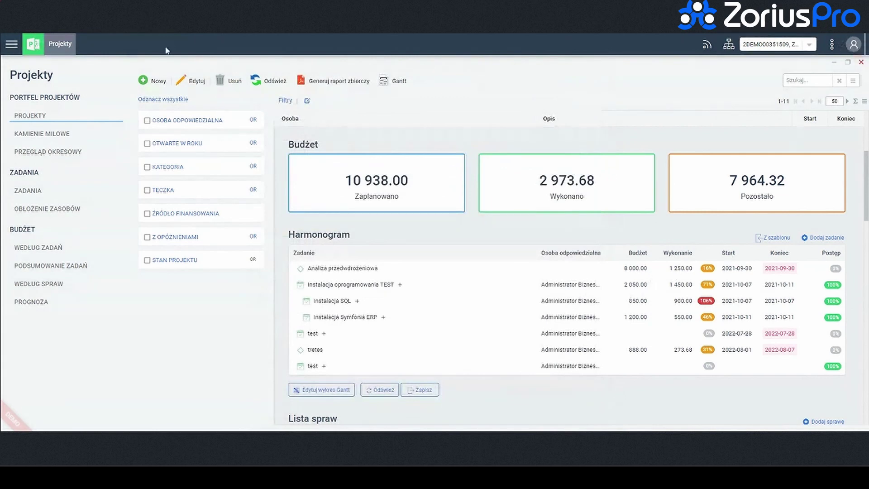
{"action": "left_click", "coordinate": [861, 62]}
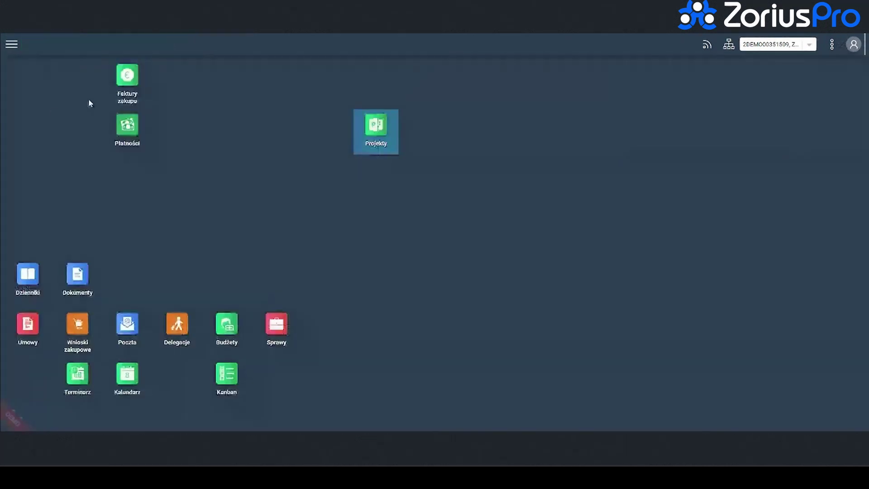
Step: Open the purchase invoice listed under W OBIEGU in Faktury zakupu and start a new cost entry for it
{"action": "left_click", "coordinate": [134, 85]}
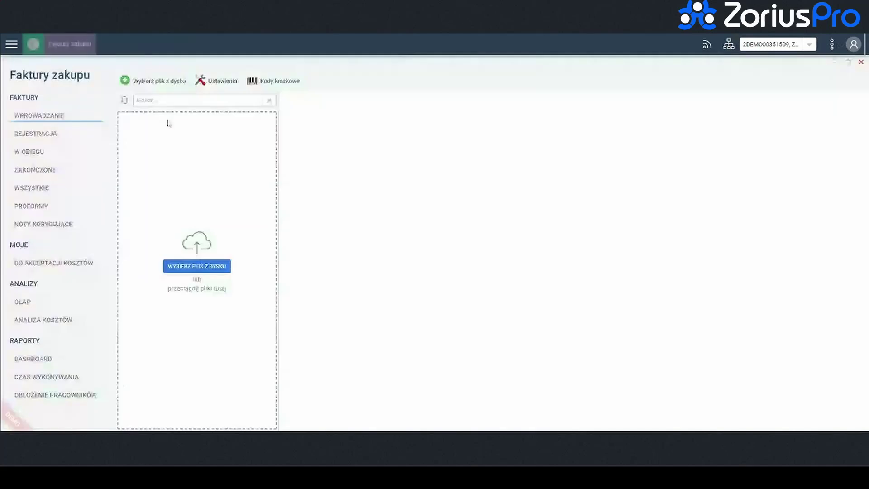
{"action": "left_click", "coordinate": [42, 152]}
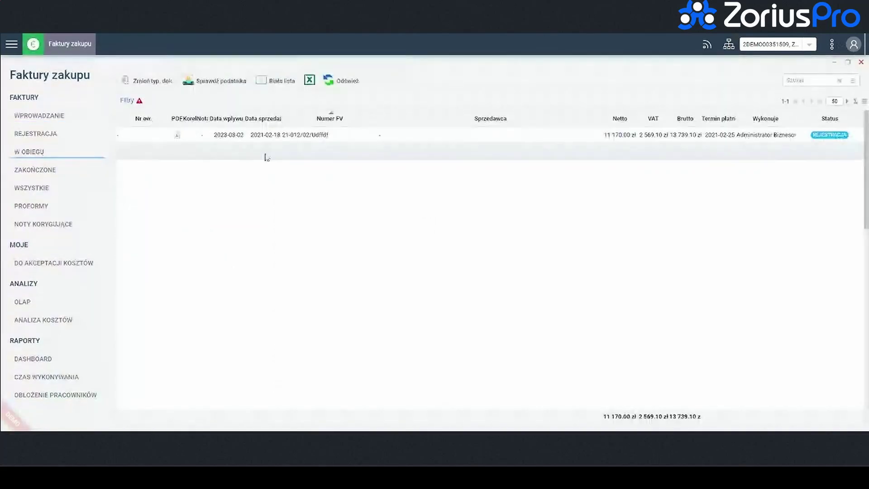
{"action": "double_click", "coordinate": [266, 157]}
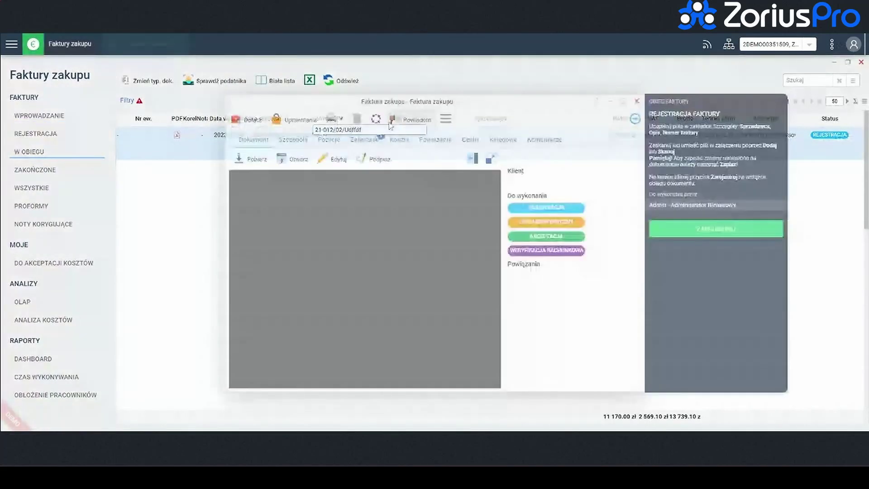
{"action": "left_click", "coordinate": [398, 140]}
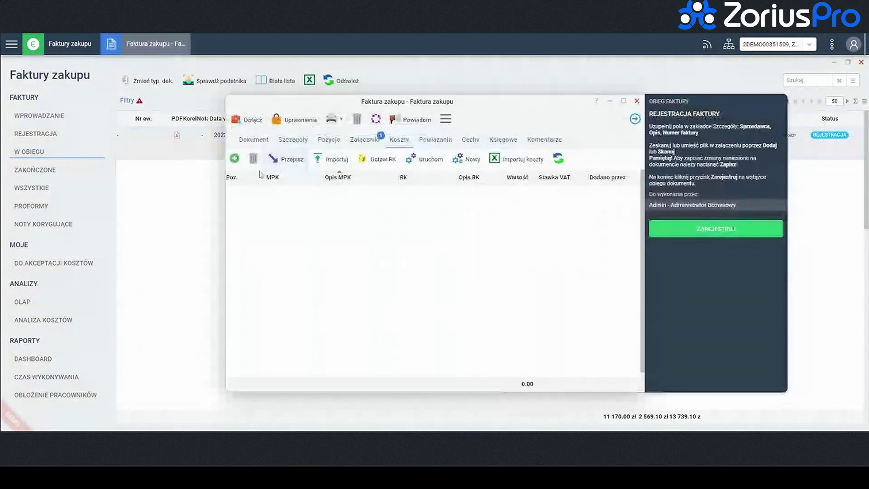
{"action": "left_click", "coordinate": [234, 158]}
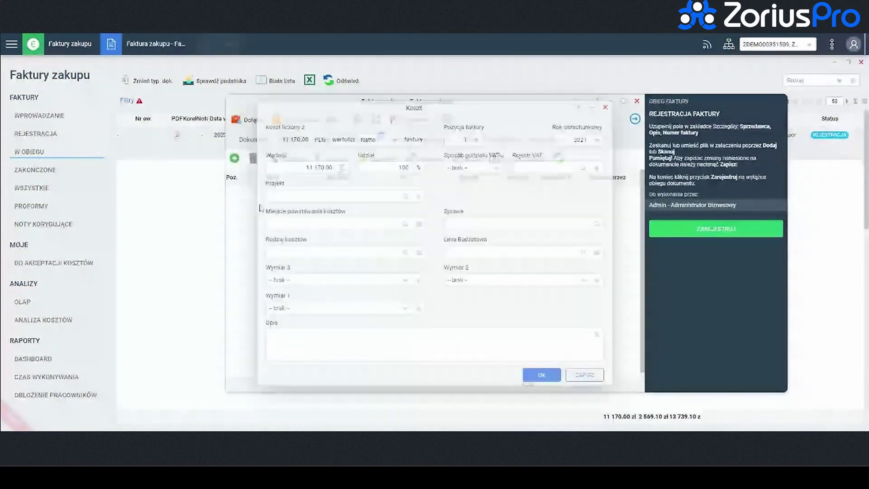
Step: Assign the cost entry to the project ZA.AB.PR.1.21 Wdrożenie systemu ERP
{"action": "left_click", "coordinate": [595, 256]}
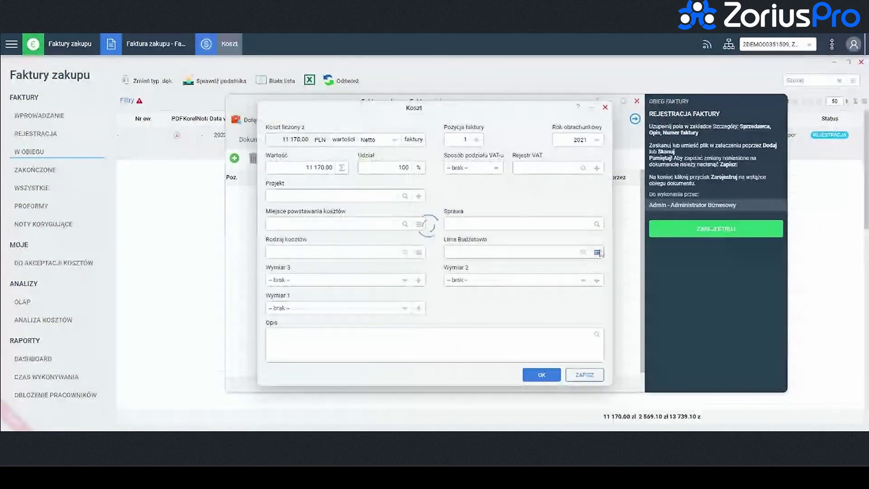
{"action": "left_click", "coordinate": [405, 196]}
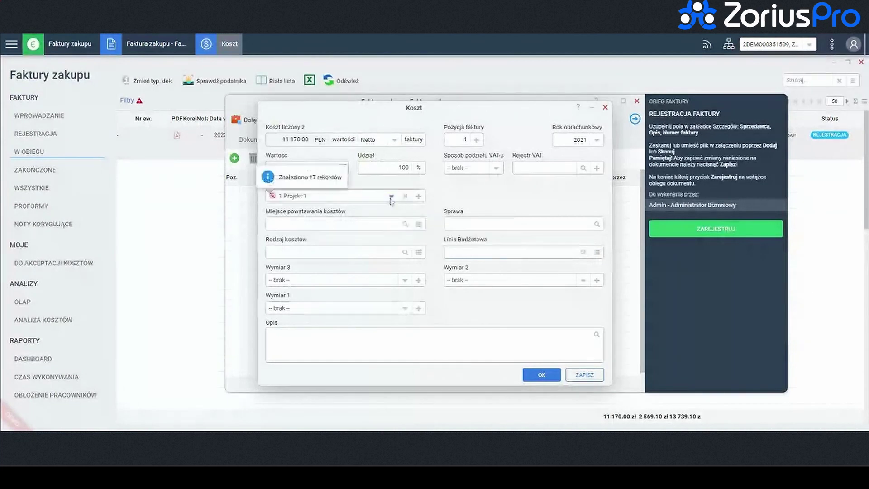
{"action": "left_click", "coordinate": [391, 199]}
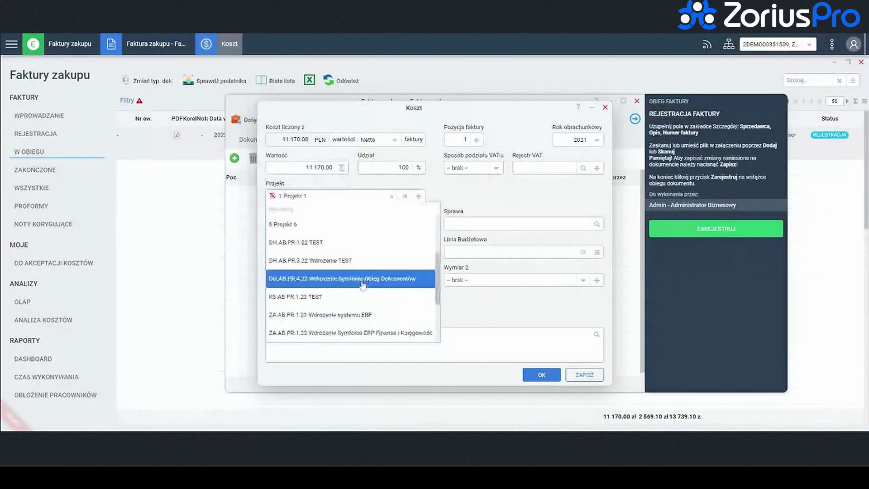
{"action": "left_click", "coordinate": [349, 277]}
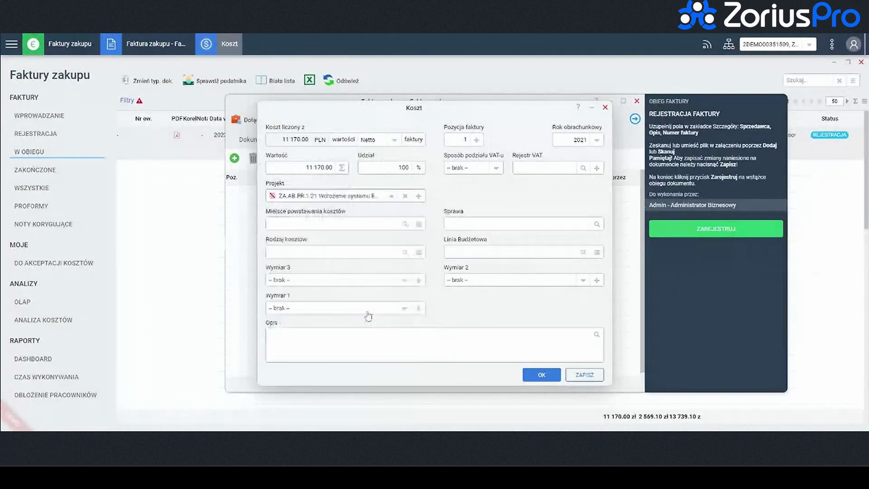
Step: Set the cost's budget line to eeeee under the tretes task, save the cost, and close the invoice and Faktury zakupu
{"action": "left_click", "coordinate": [595, 256]}
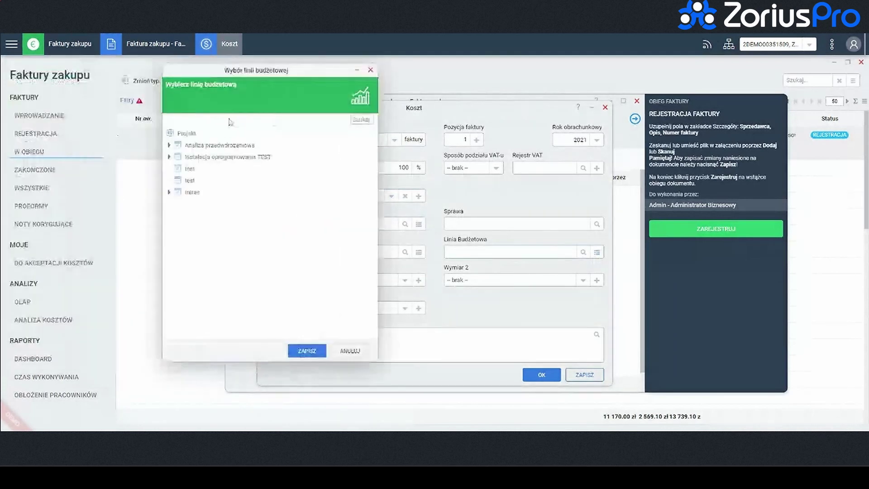
{"action": "left_click", "coordinate": [169, 192]}
{"action": "left_click", "coordinate": [201, 206]}
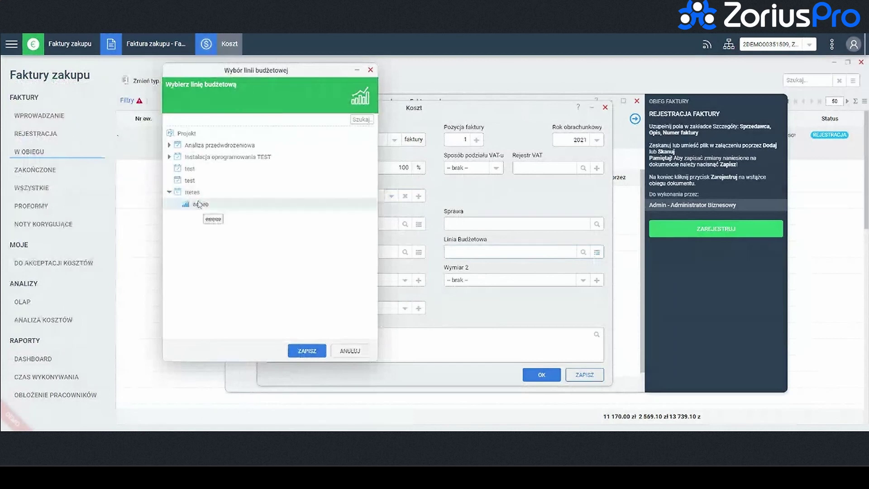
{"action": "left_click", "coordinate": [307, 351]}
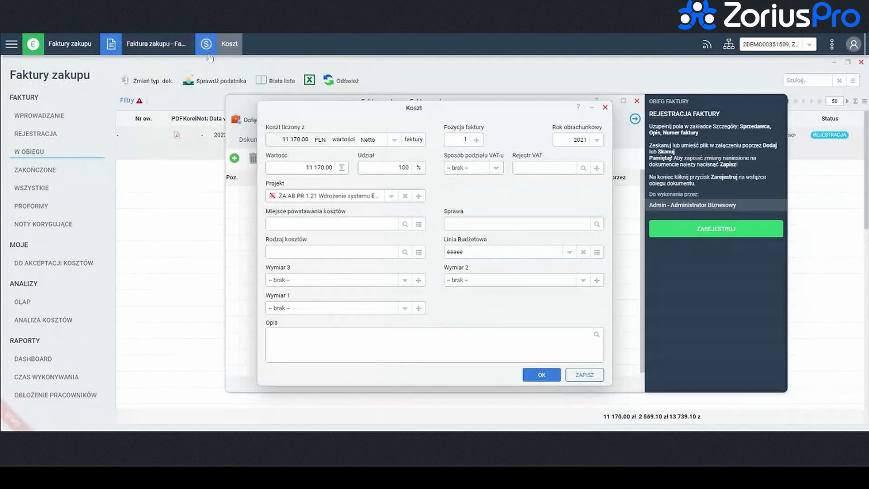
{"action": "left_click", "coordinate": [541, 374]}
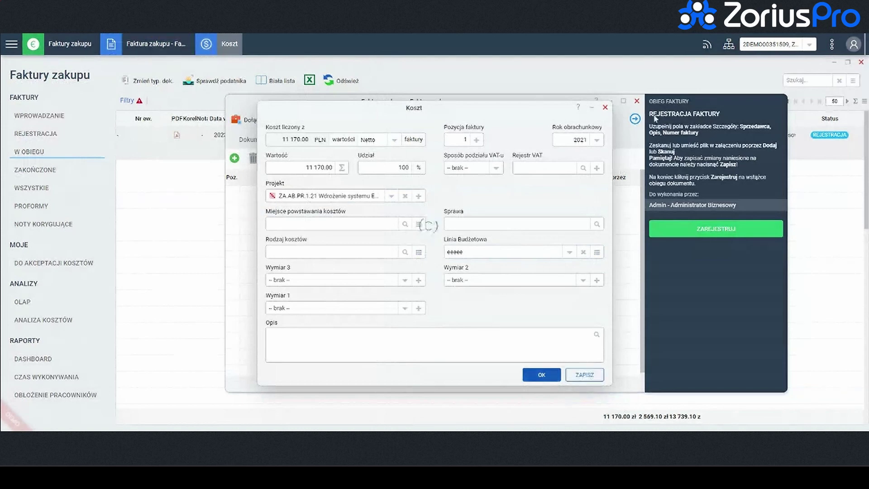
{"action": "left_click", "coordinate": [861, 63]}
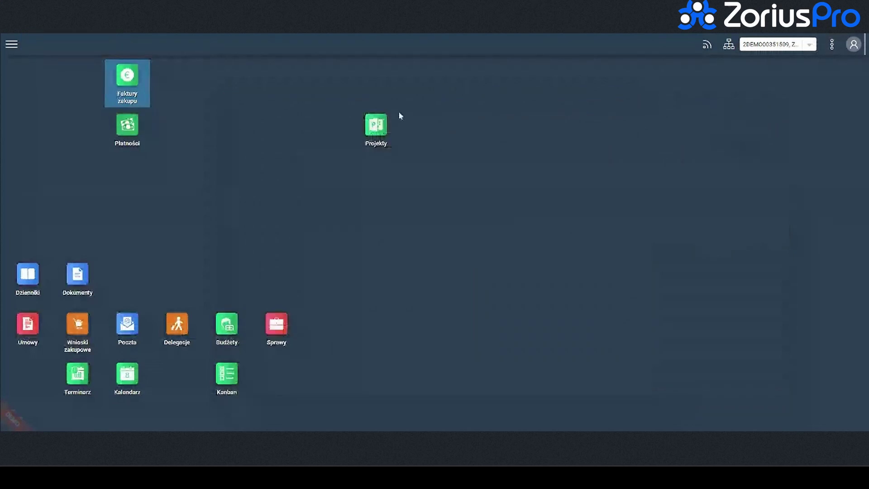
Step: Expand the Wdrożenie systemu ERP project in Projekty and examine its budget summary, task schedule with budget execution, and case list
{"action": "left_click", "coordinate": [395, 119]}
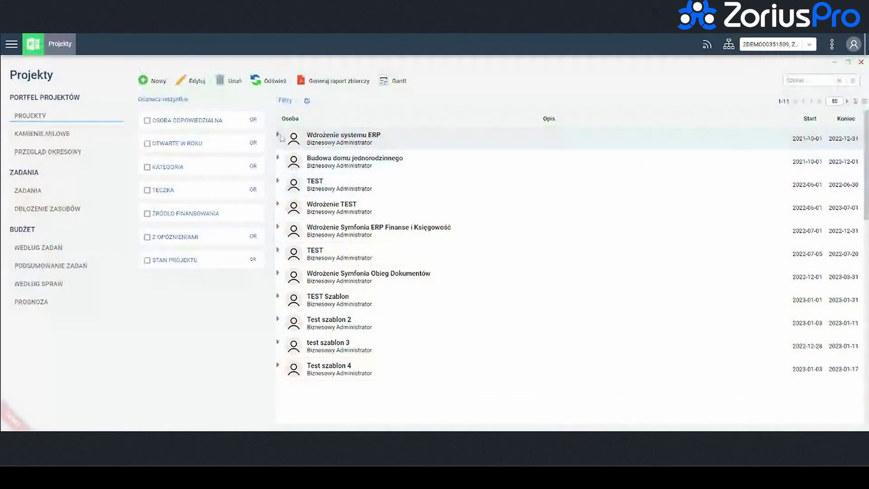
{"action": "left_click", "coordinate": [317, 138]}
{"action": "scroll", "coordinate": [407, 249], "scroll_direction": "down", "scroll_amount": 6}
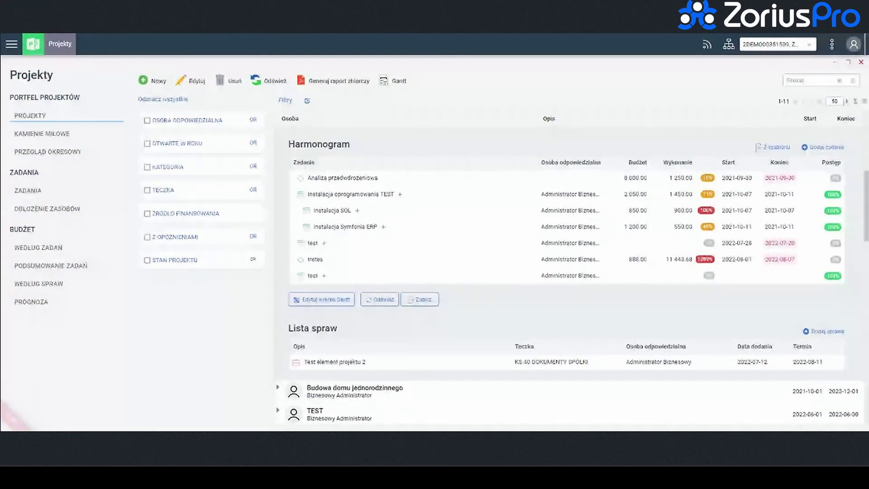
{"action": "scroll", "coordinate": [588, 270], "scroll_direction": "up", "scroll_amount": 2}
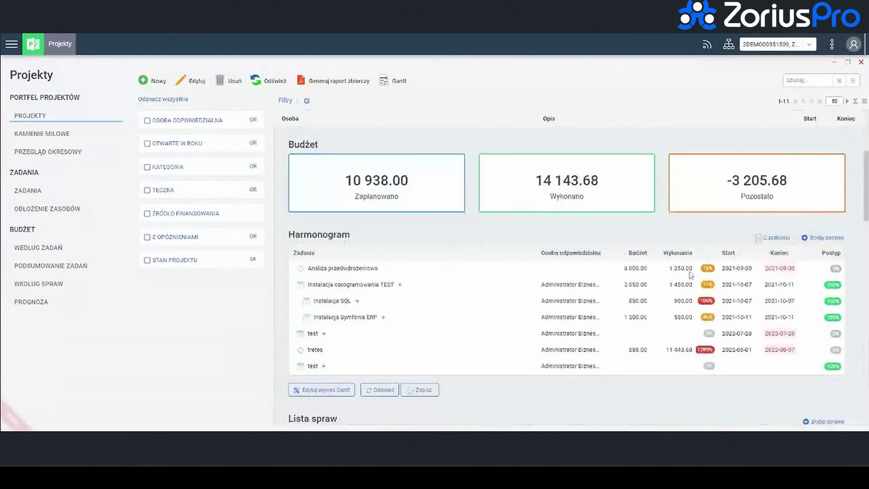
{"action": "scroll", "coordinate": [584, 270], "scroll_direction": "up", "scroll_amount": 1}
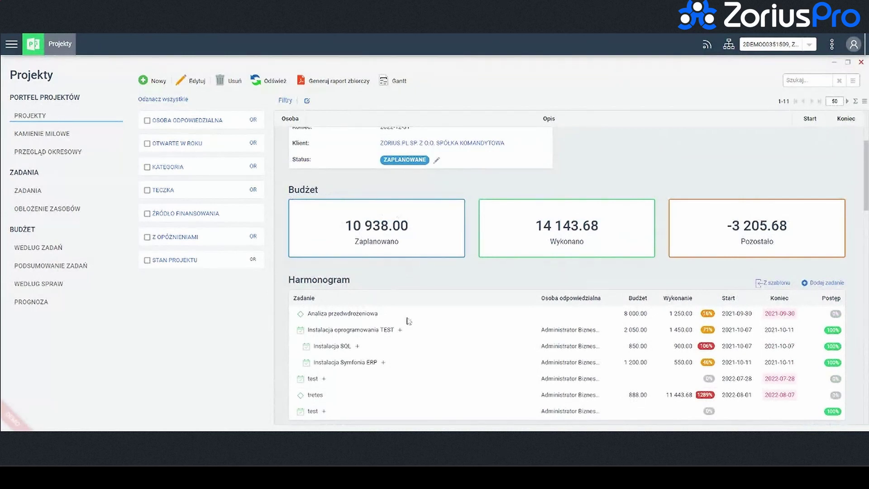
{"action": "scroll", "coordinate": [410, 323], "scroll_direction": "down", "scroll_amount": 1}
{"action": "scroll", "coordinate": [410, 329], "scroll_direction": "down", "scroll_amount": 1}
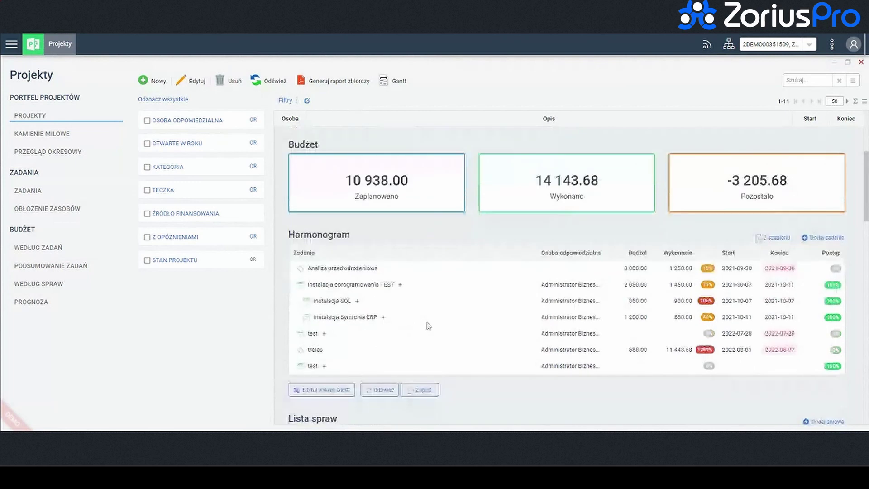
{"action": "scroll", "coordinate": [434, 314], "scroll_direction": "down", "scroll_amount": 1}
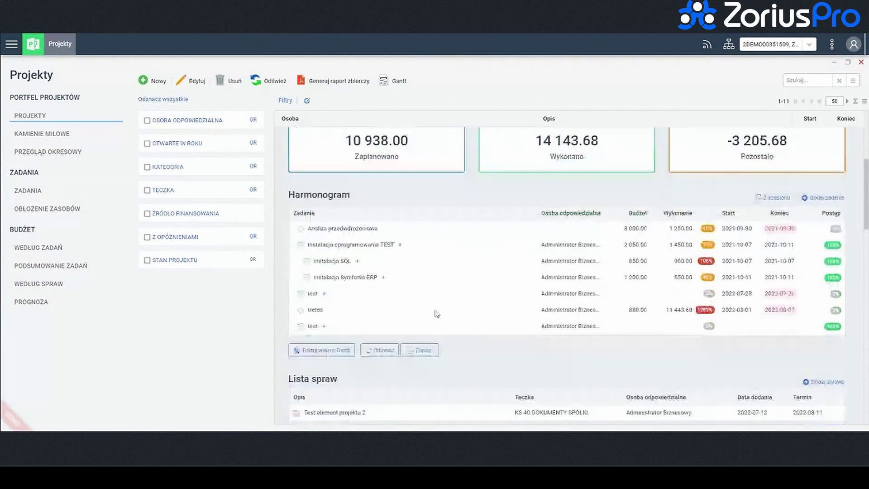
{"action": "scroll", "coordinate": [437, 312], "scroll_direction": "down", "scroll_amount": 1}
{"action": "scroll", "coordinate": [437, 311], "scroll_direction": "down", "scroll_amount": 1}
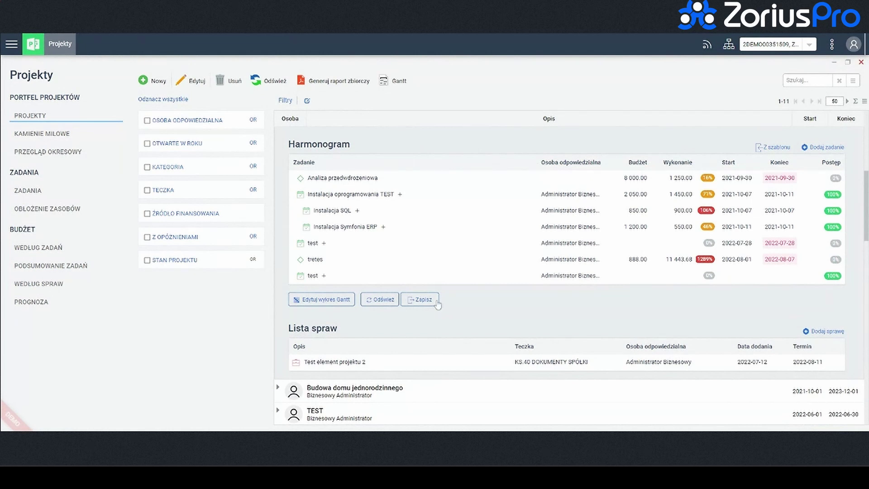
Step: View the project milestones and the budgets by task and by case, and close the Projekty module
{"action": "left_click", "coordinate": [39, 134]}
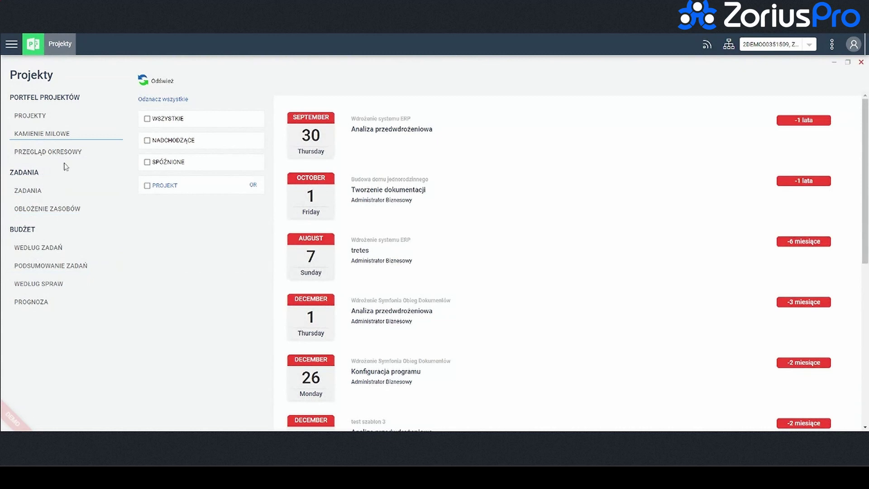
{"action": "left_click", "coordinate": [46, 247]}
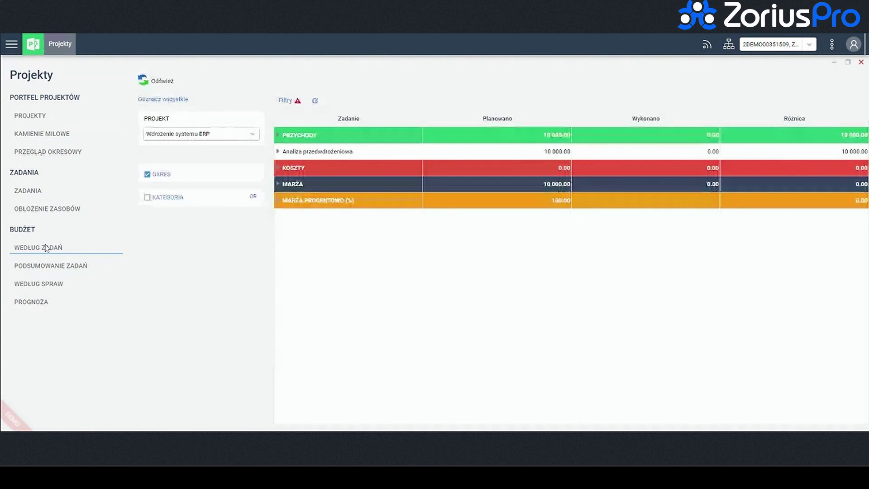
{"action": "left_click", "coordinate": [43, 288]}
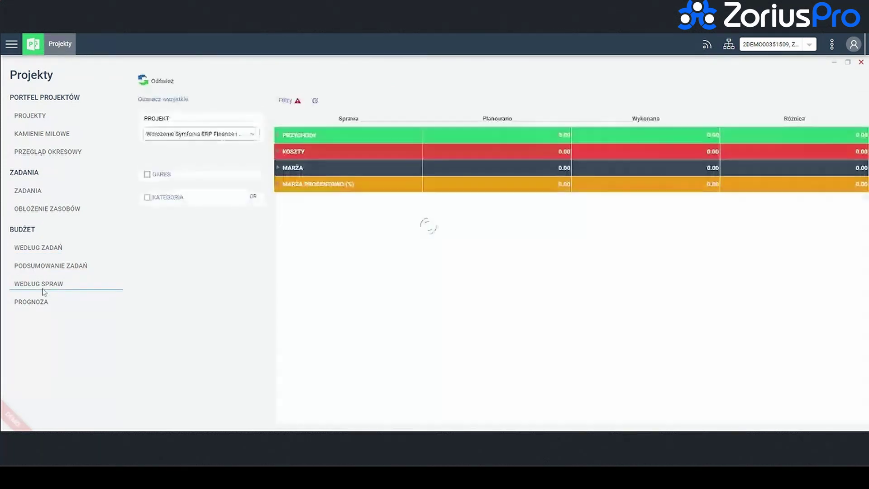
{"action": "left_click", "coordinate": [860, 63]}
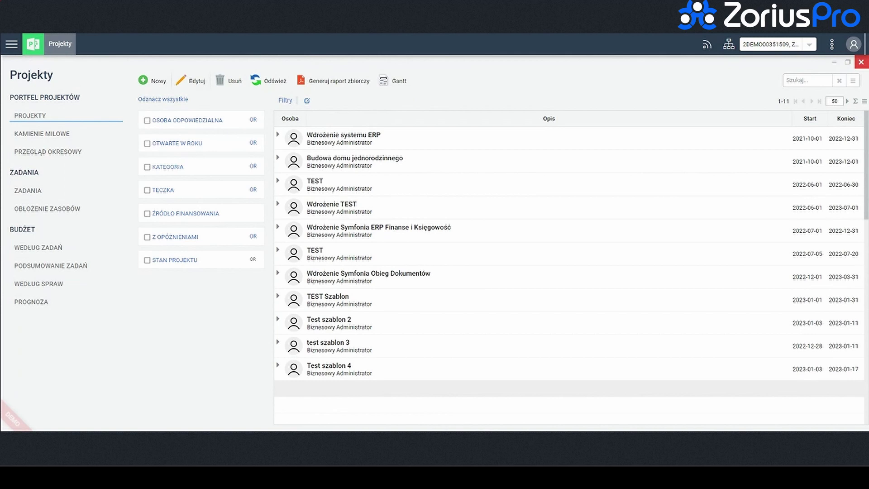
{"action": "left_click", "coordinate": [860, 62]}
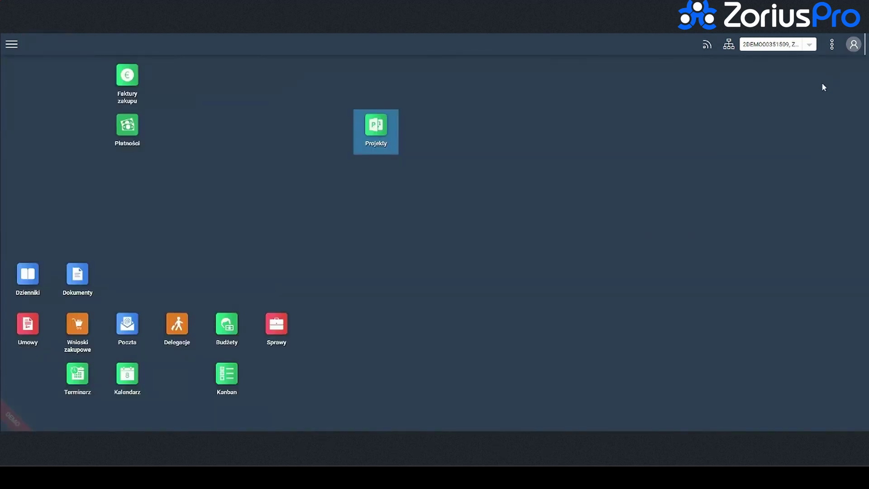